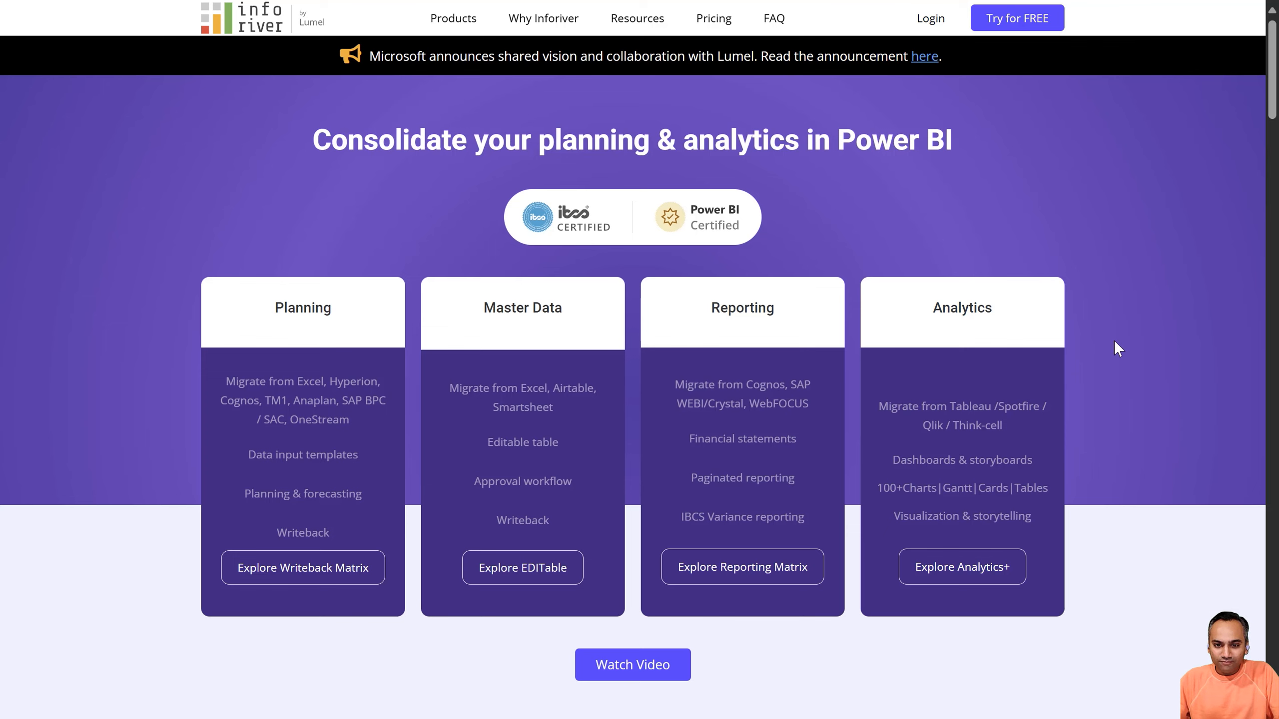
# Step: Open the Data writeback chapter in the Working with Inforiver section of the Inforiver documentation
pyautogui.moveTo(641, 18)
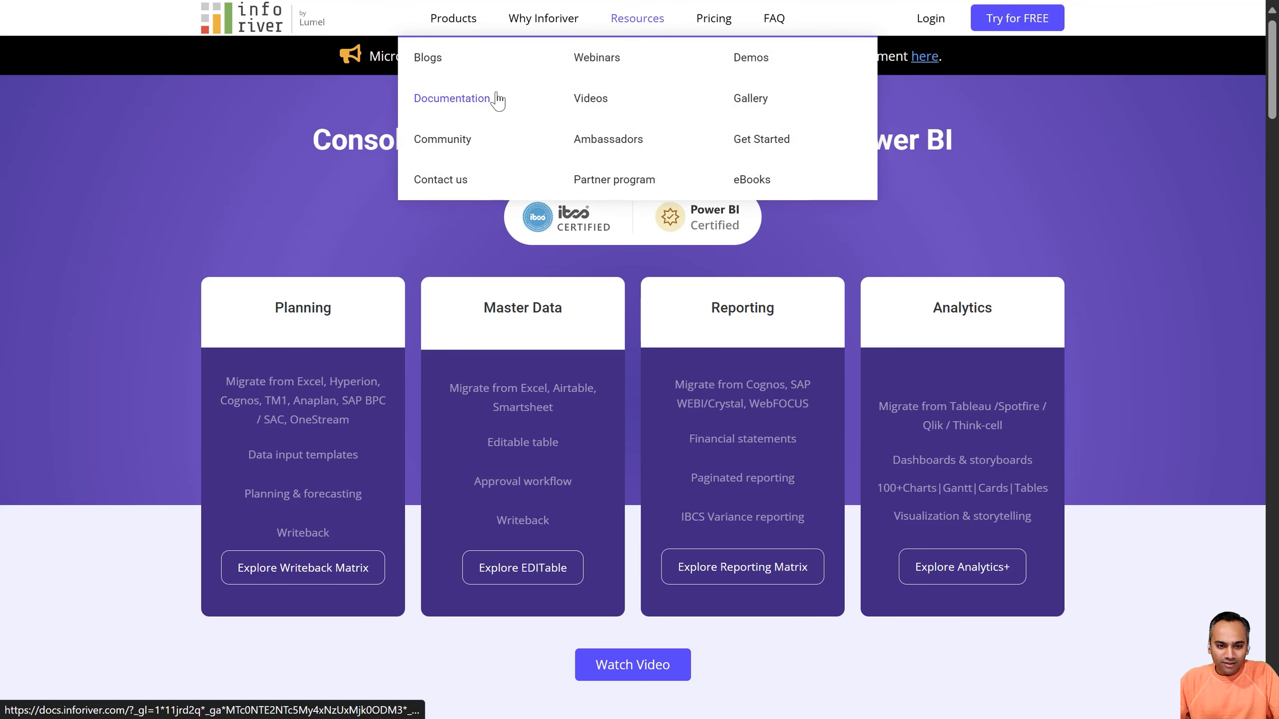
pyautogui.click(450, 101)
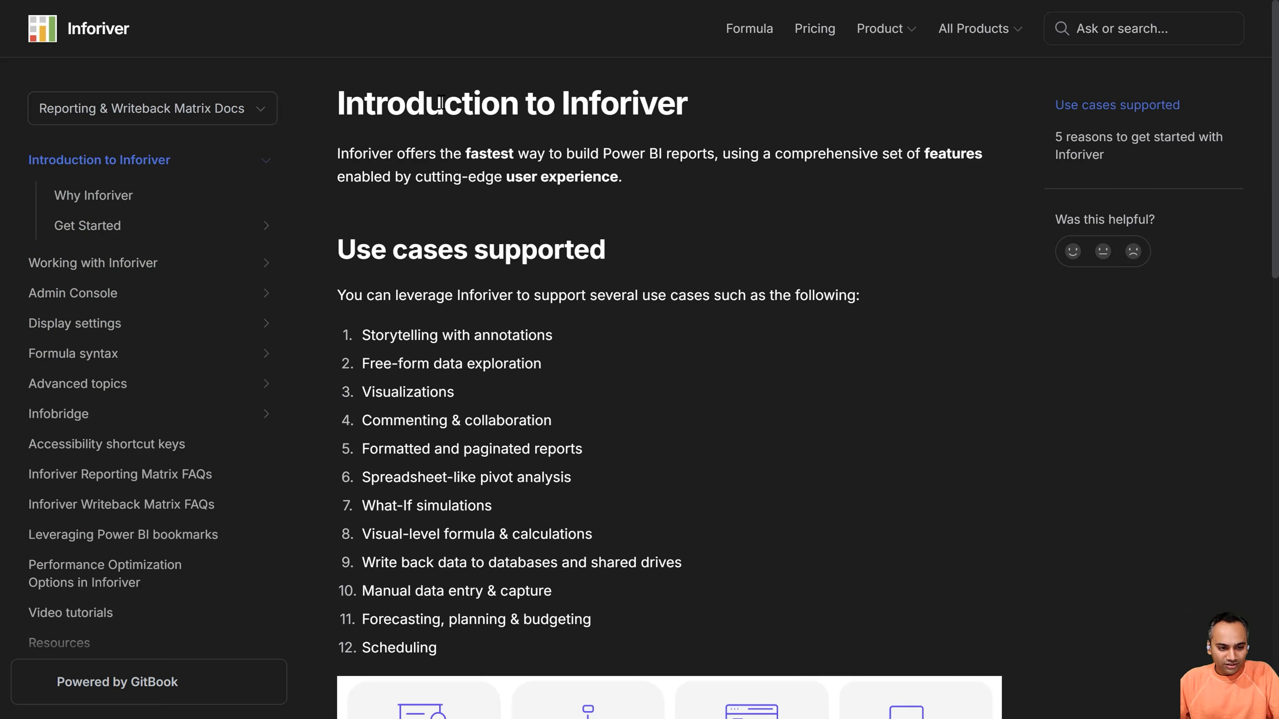
pyautogui.click(80, 265)
pyautogui.scroll(-4, 100, 282)
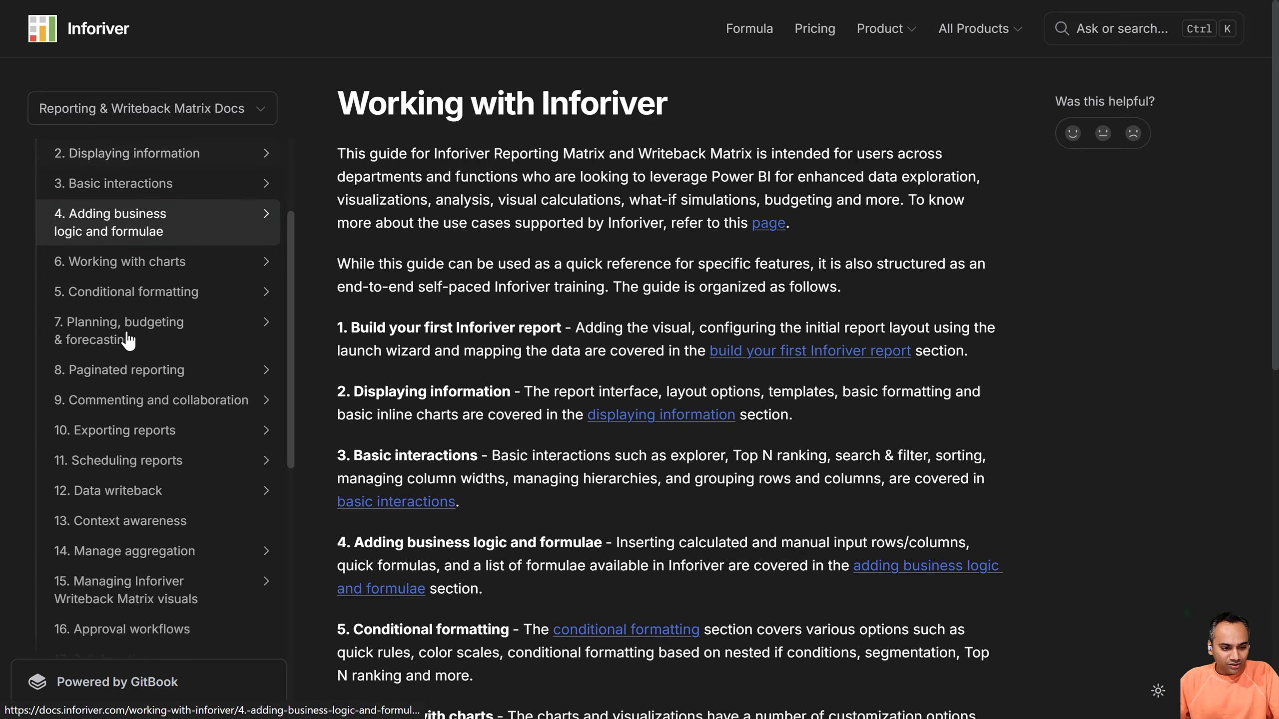
pyautogui.click(102, 489)
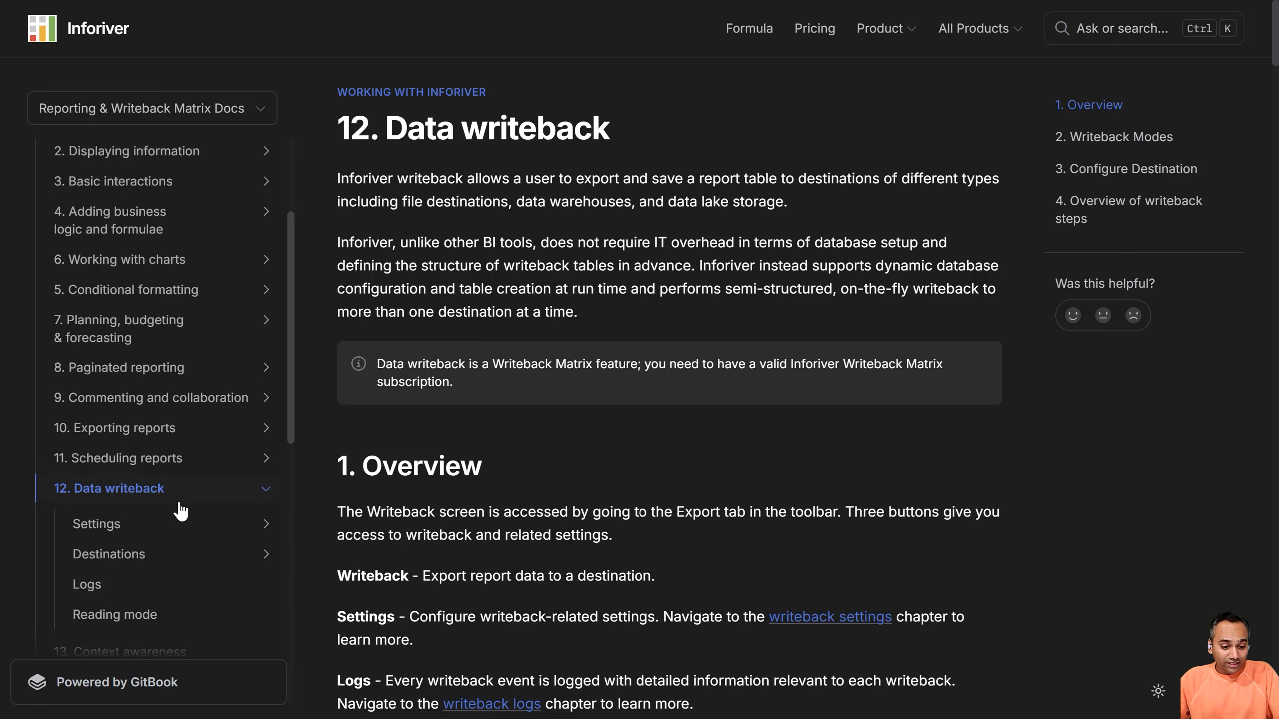
# Step: Open the Fabric Warehouse page among the writeback destinations and highlight its list of required connection details
pyautogui.click(93, 555)
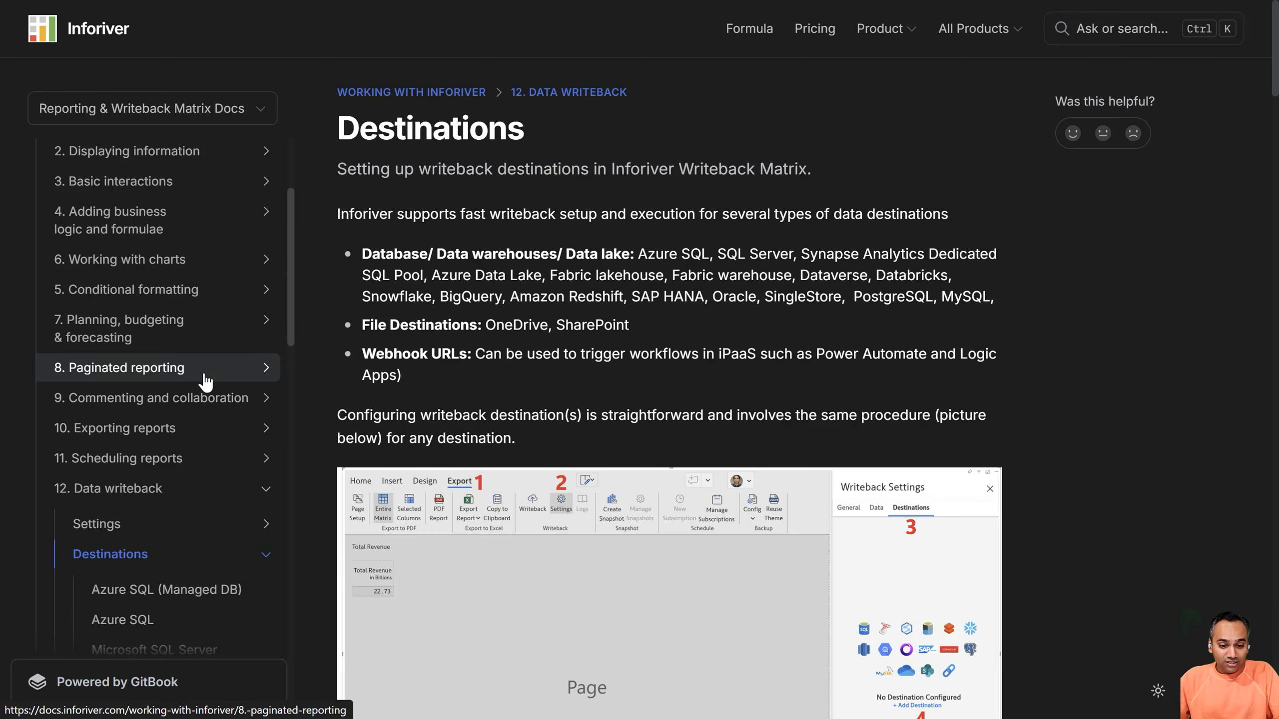
pyautogui.scroll(-5, 146, 429)
pyautogui.scroll(-7, 147, 403)
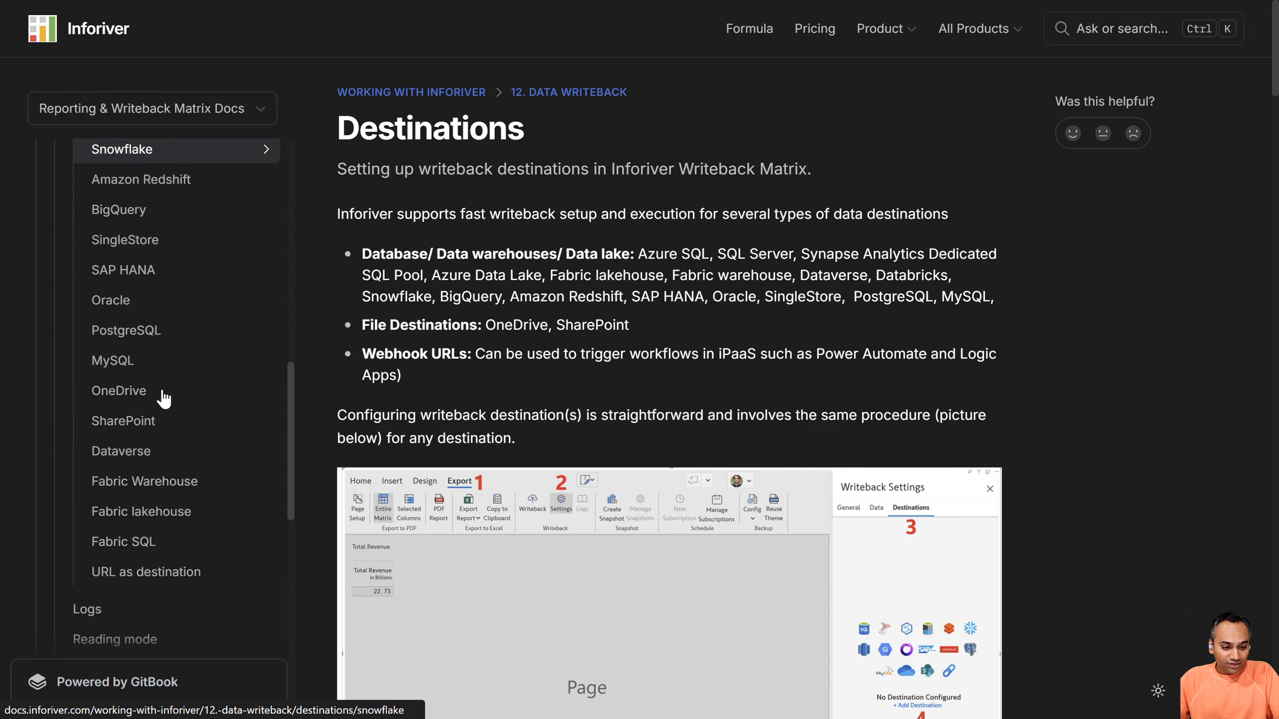
pyautogui.scroll(3, 172, 434)
pyautogui.scroll(2, 175, 436)
pyautogui.scroll(-5, 176, 434)
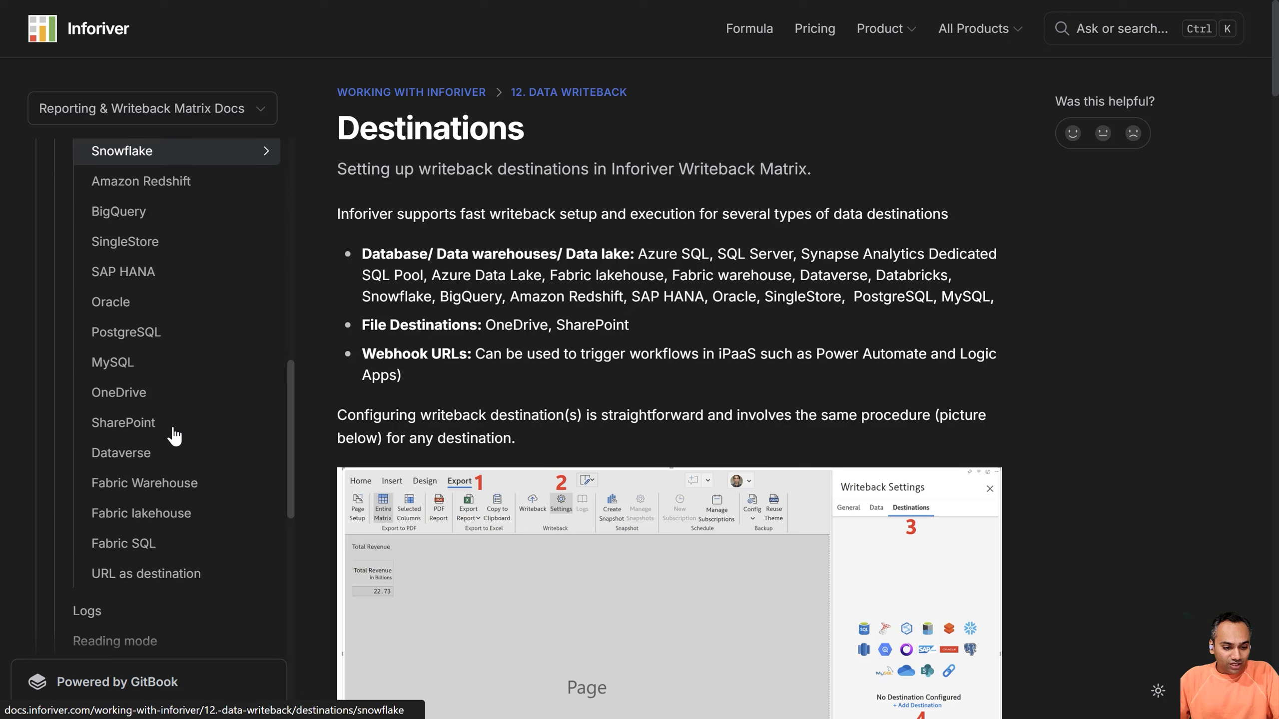
pyautogui.click(145, 483)
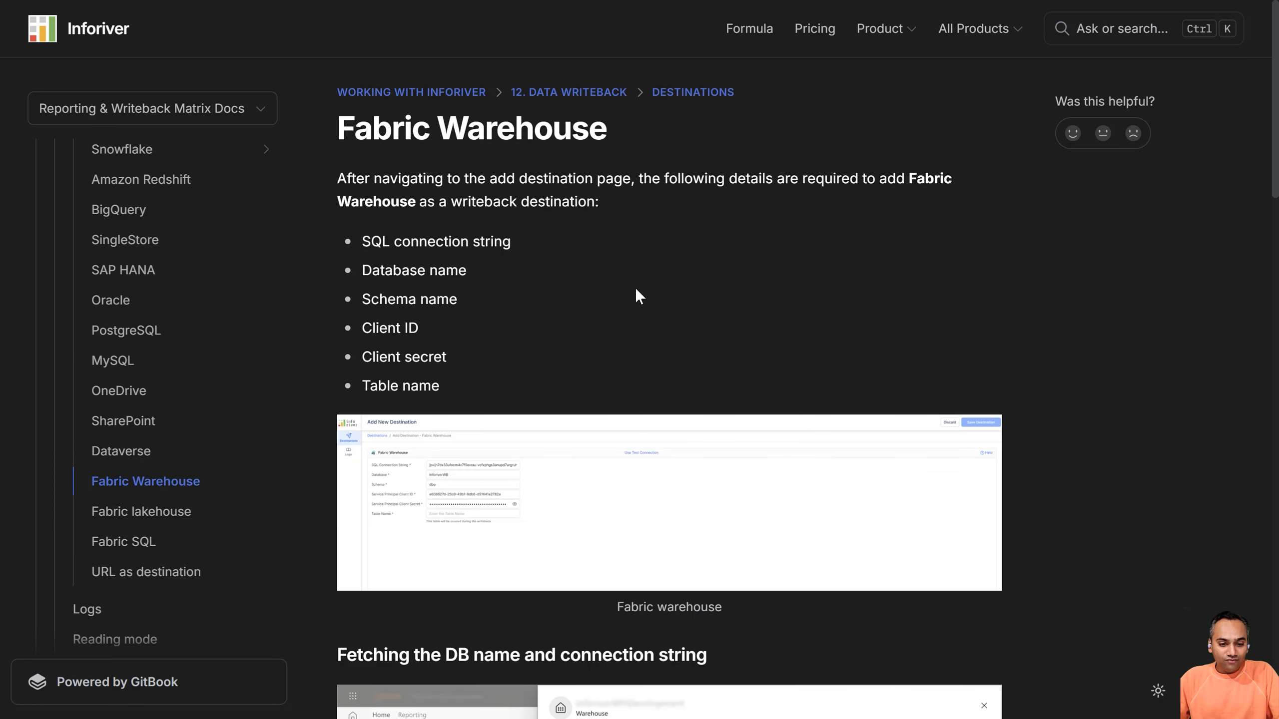
pyautogui.moveTo(360, 237); pyautogui.dragTo(461, 380)
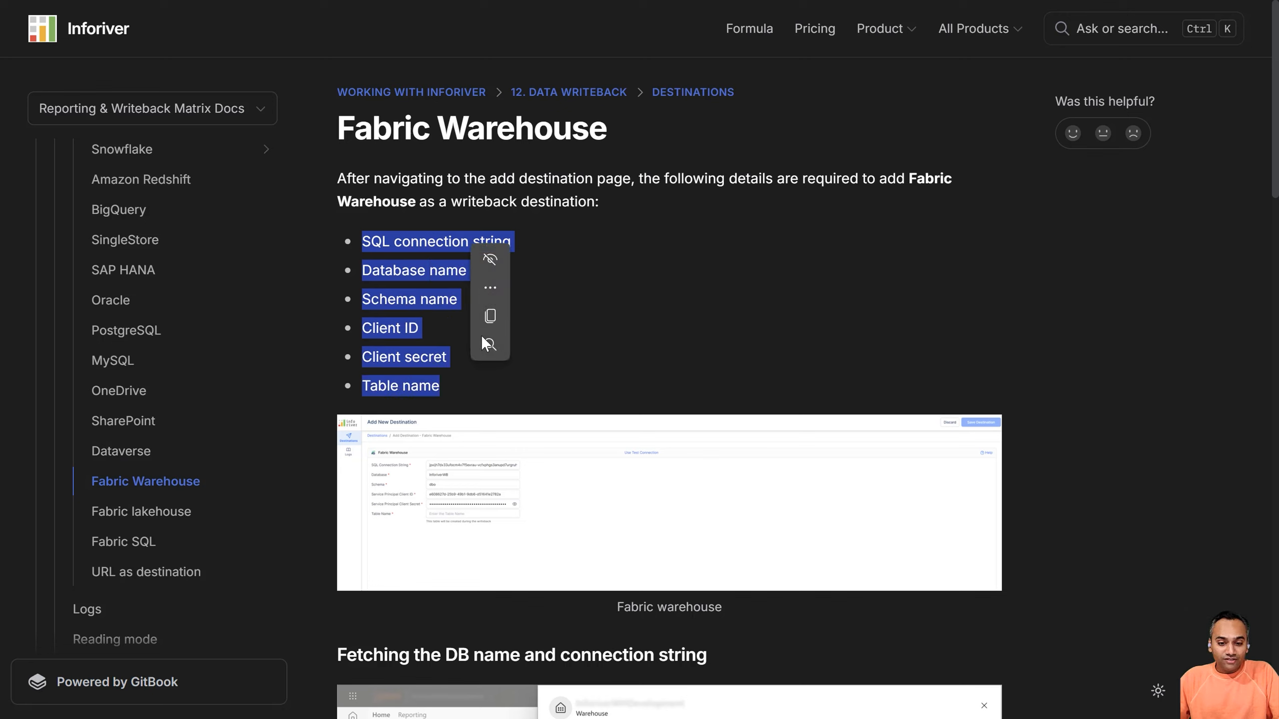
pyautogui.click(653, 215)
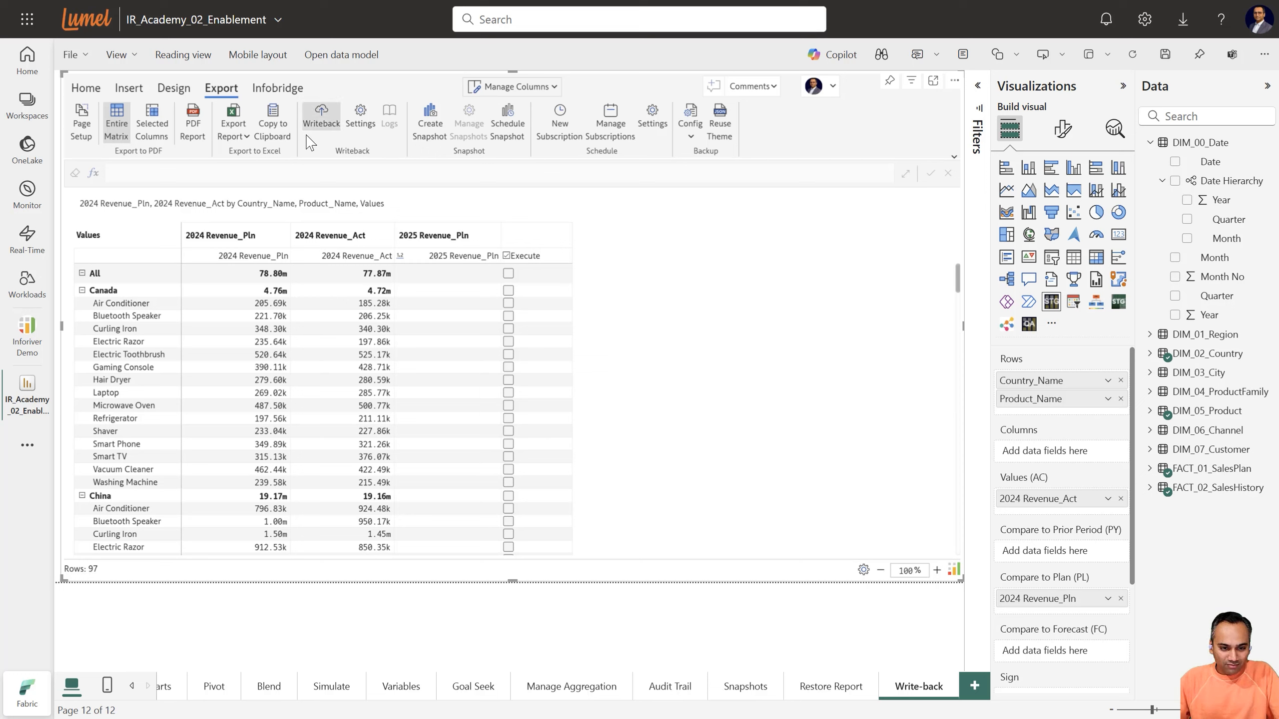
# Step: Open the matrix's writeback settings and preview the table layout of the Long writeback type
pyautogui.click(361, 119)
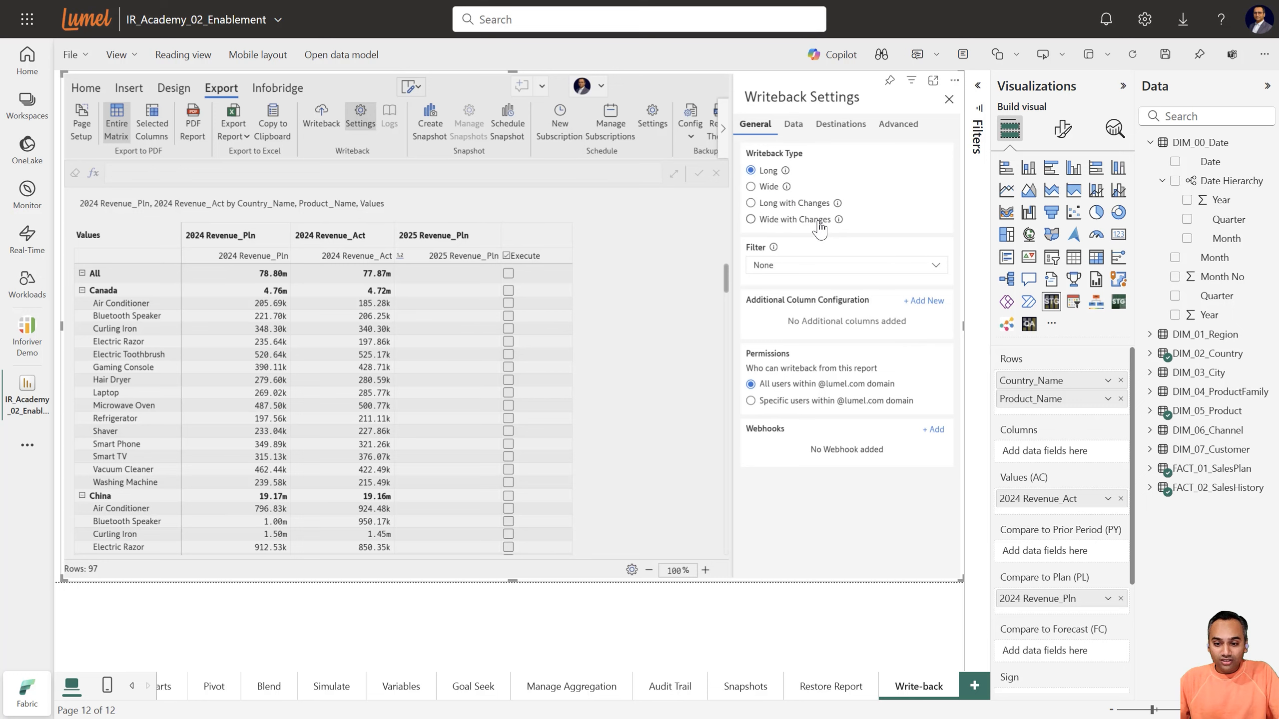
pyautogui.click(785, 171)
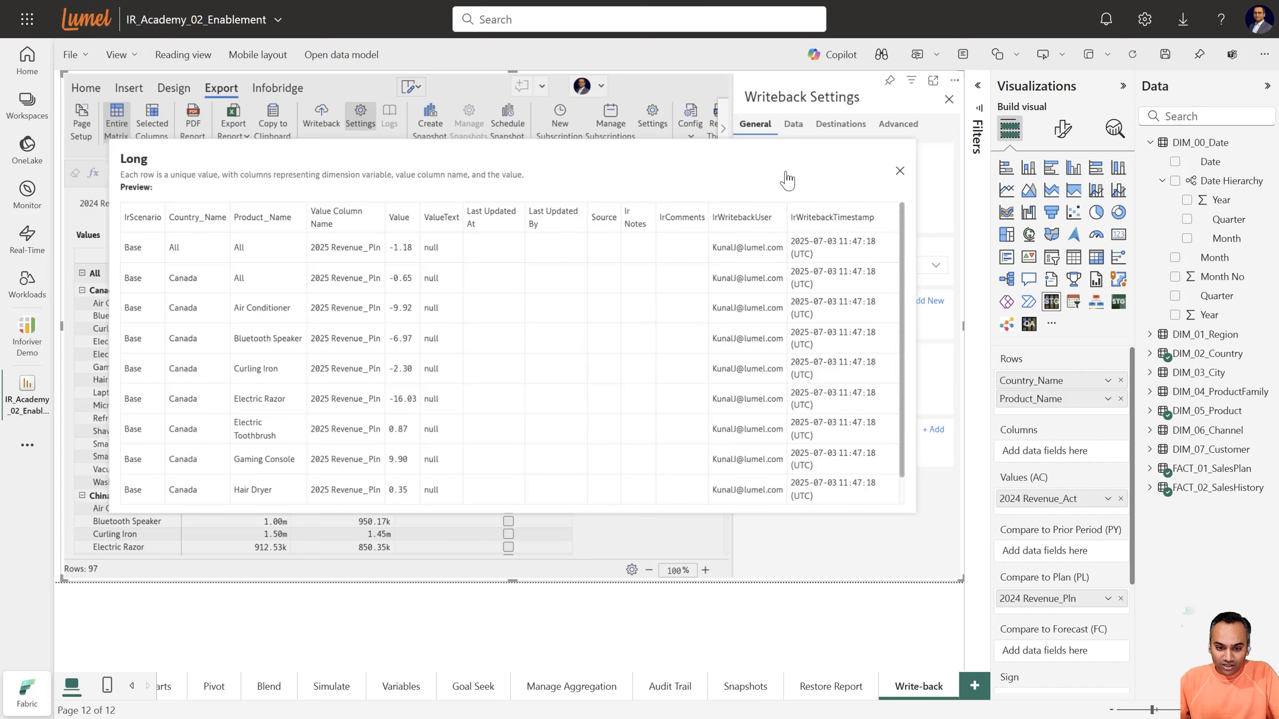
pyautogui.click(900, 172)
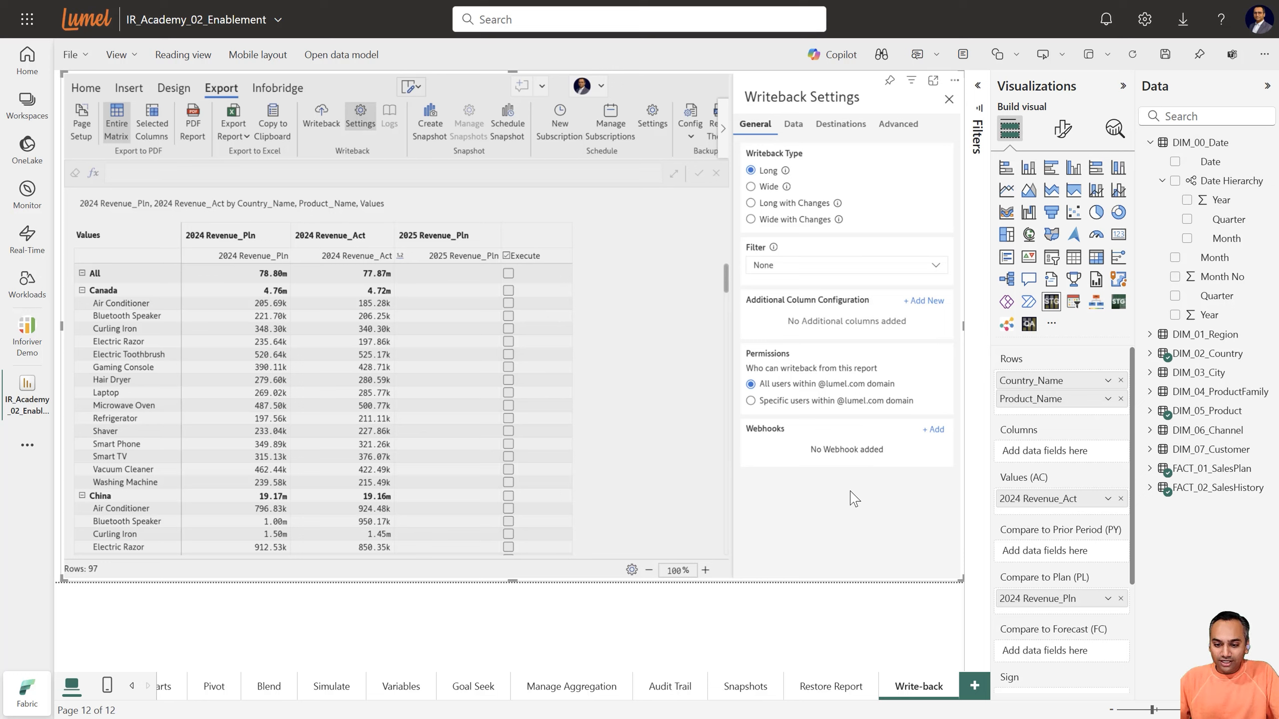
# Step: Limit the series allowed for writeback to 2025 Revenue_Pln and Execute, and expand the advanced auto writeback options
pyautogui.click(797, 132)
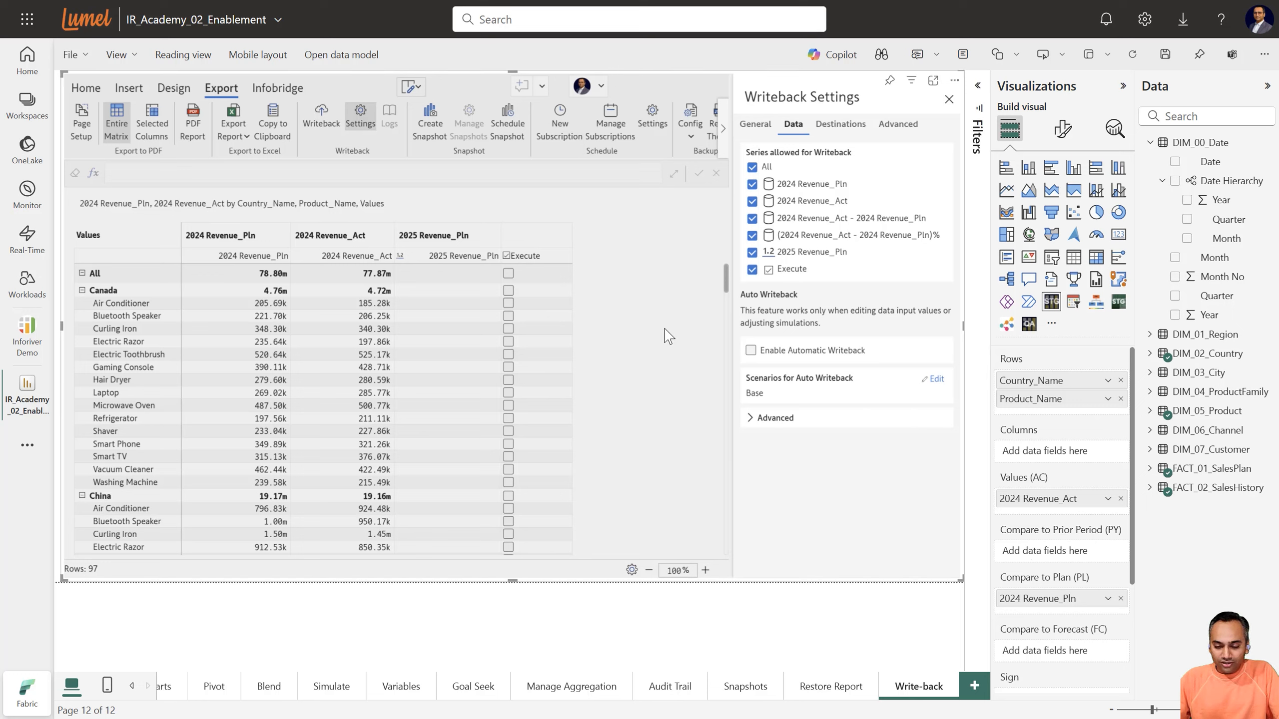
pyautogui.click(751, 185)
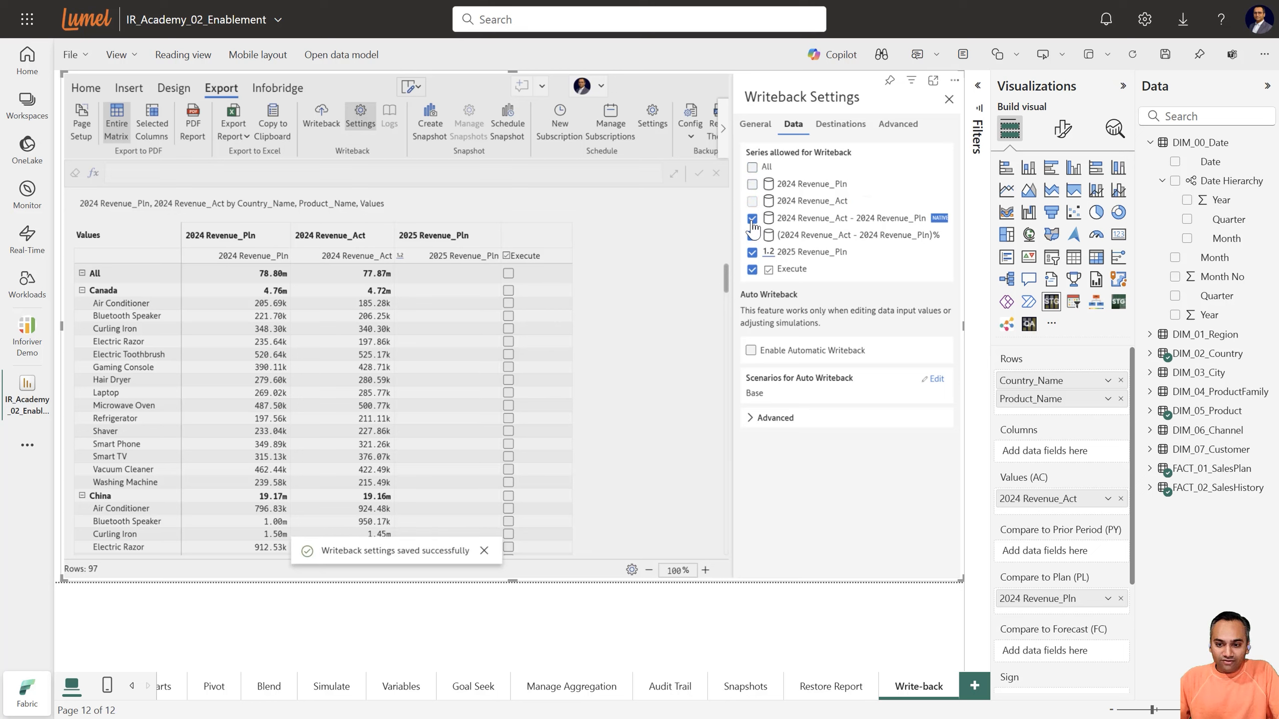
pyautogui.click(752, 219)
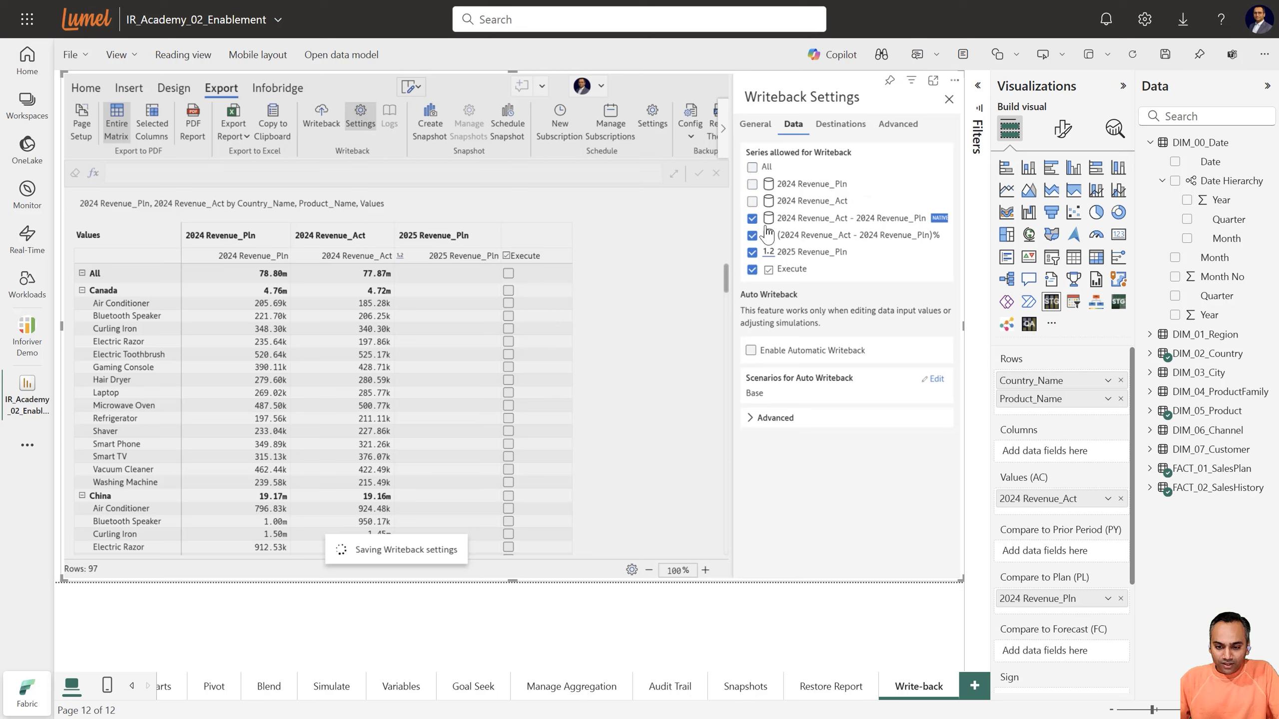
pyautogui.click(752, 235)
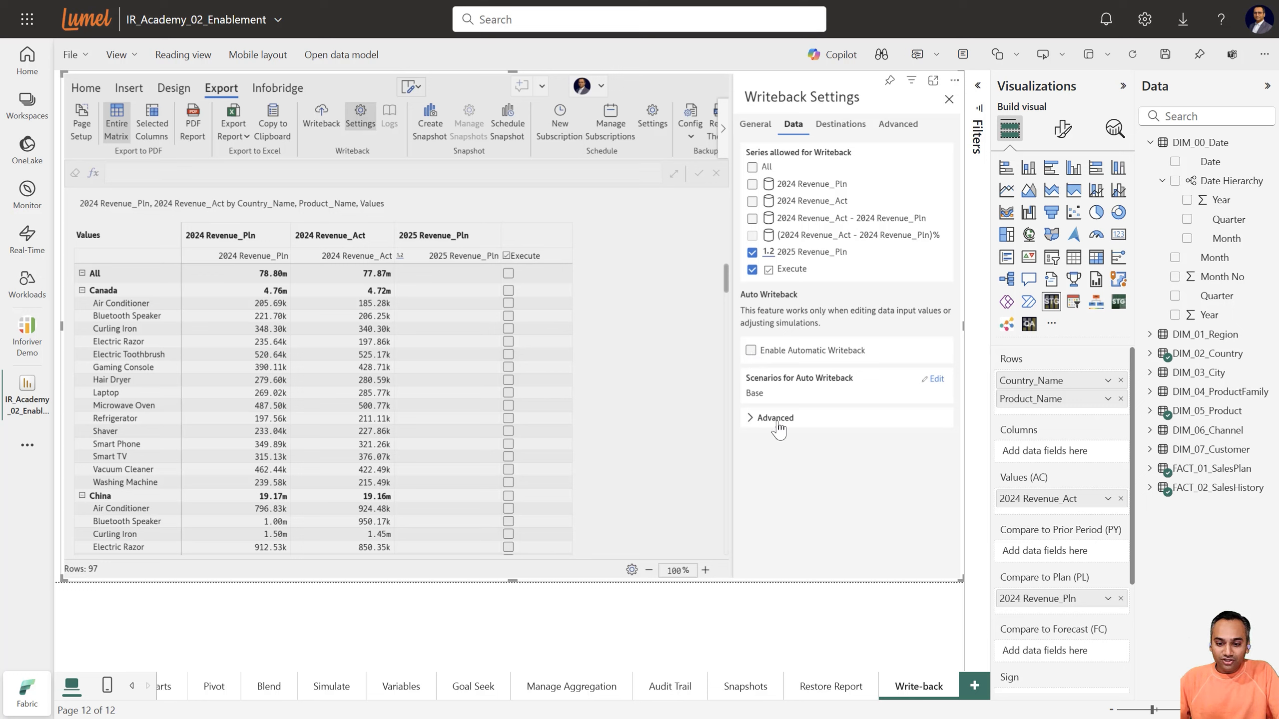
pyautogui.click(750, 419)
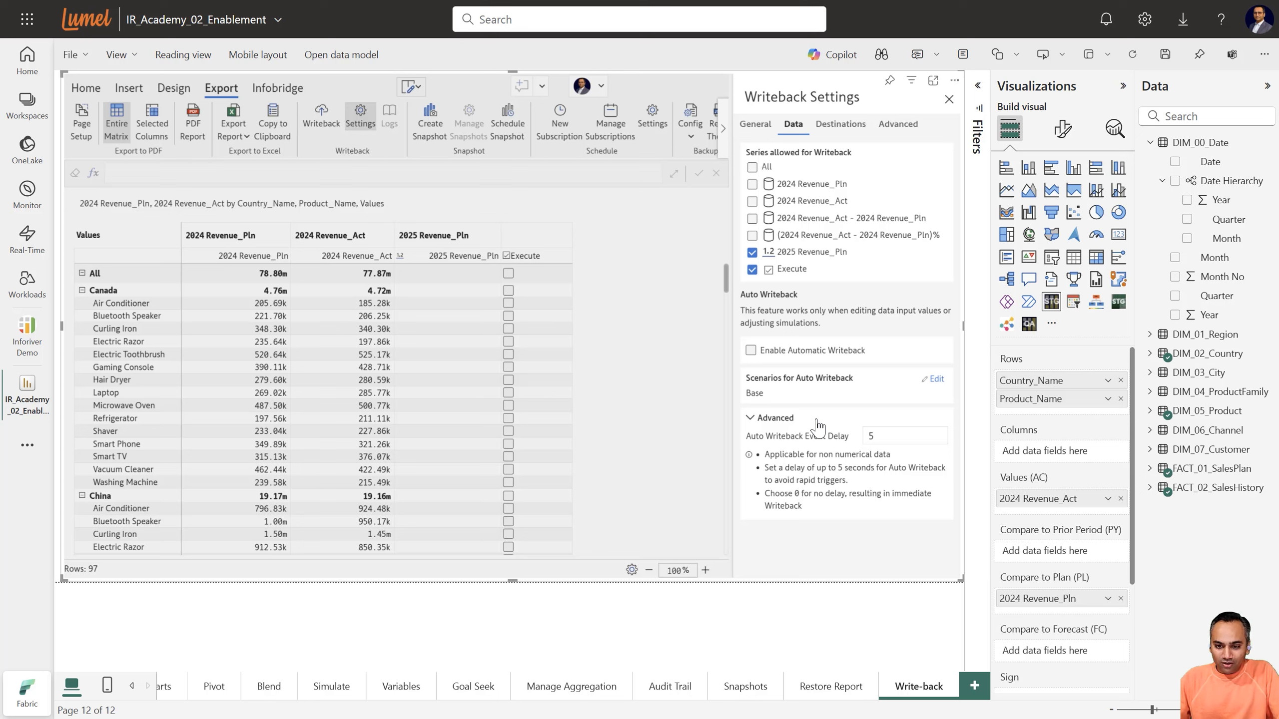
# Step: Start a new Fabric Warehouse writeback destination and disable its temporary staging table
pyautogui.click(836, 125)
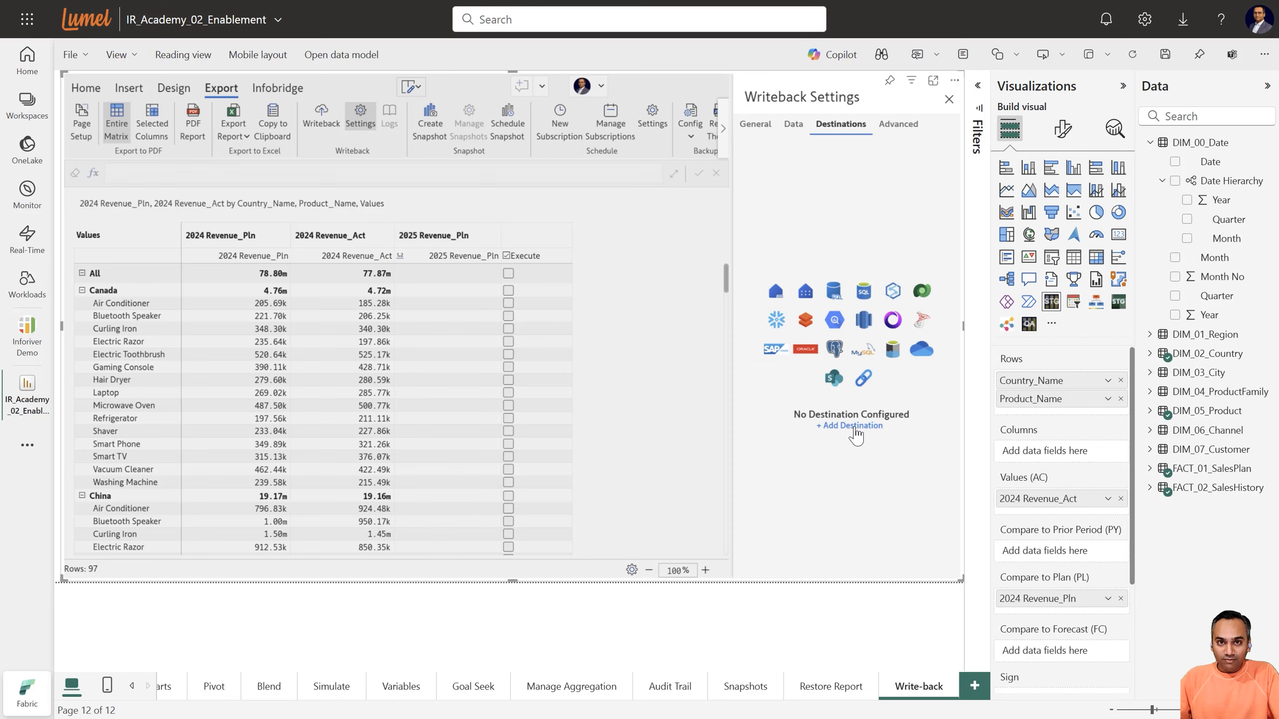
pyautogui.click(851, 426)
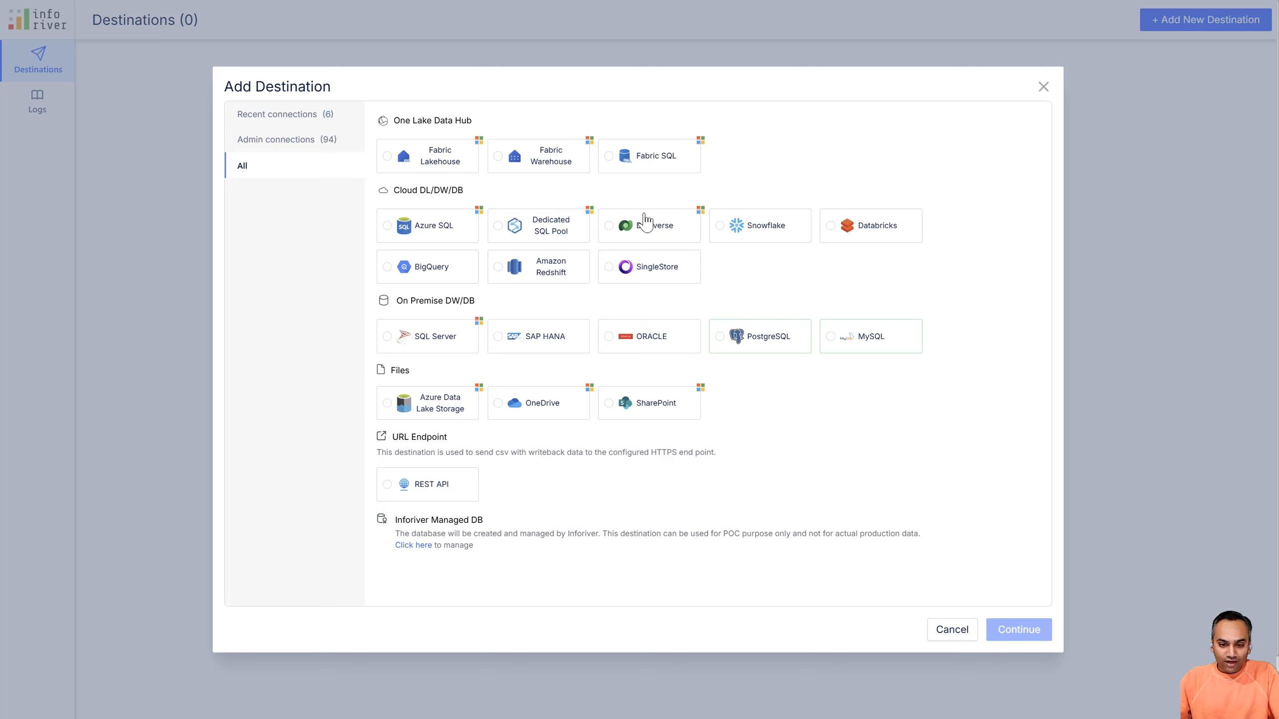
pyautogui.click(535, 166)
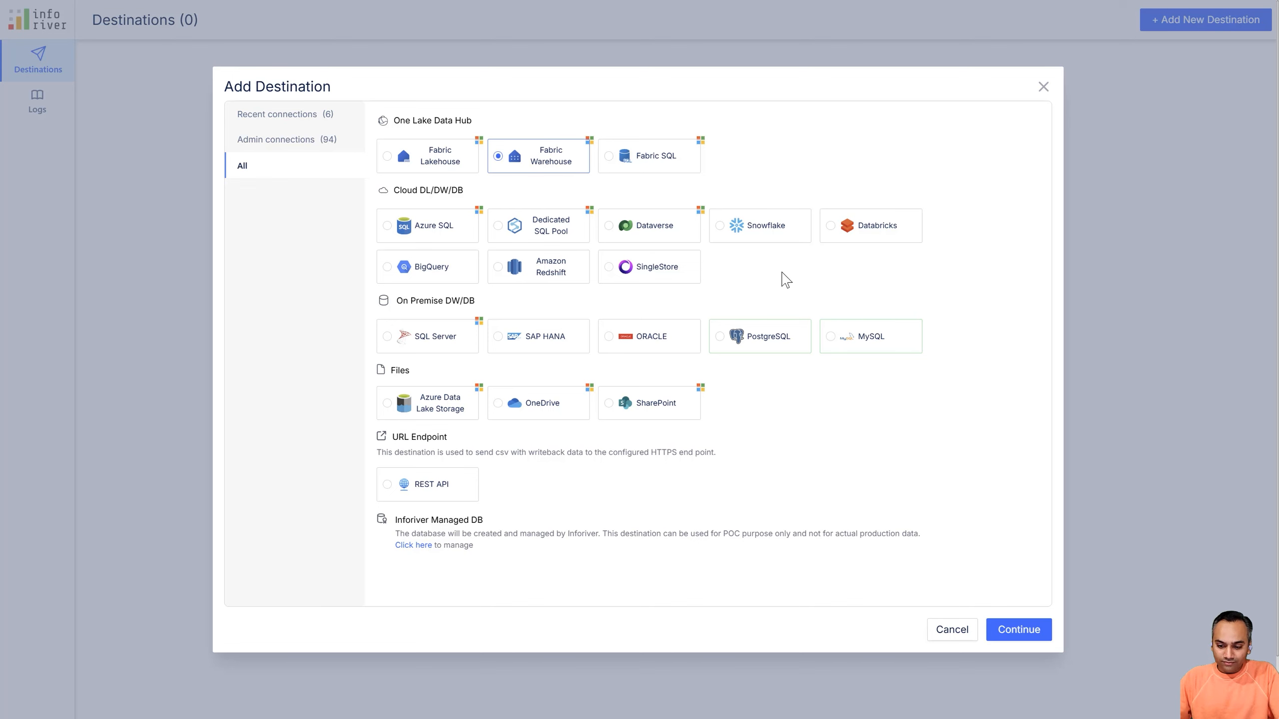
pyautogui.click(1031, 632)
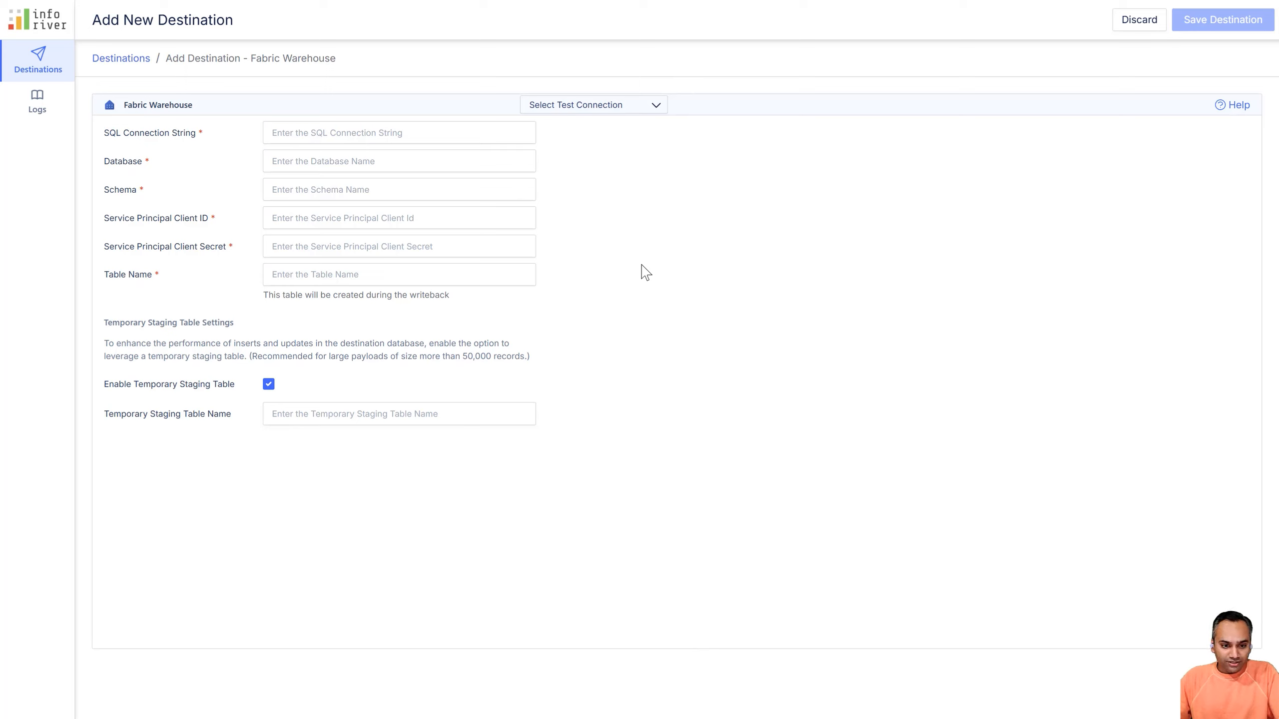
pyautogui.click(269, 385)
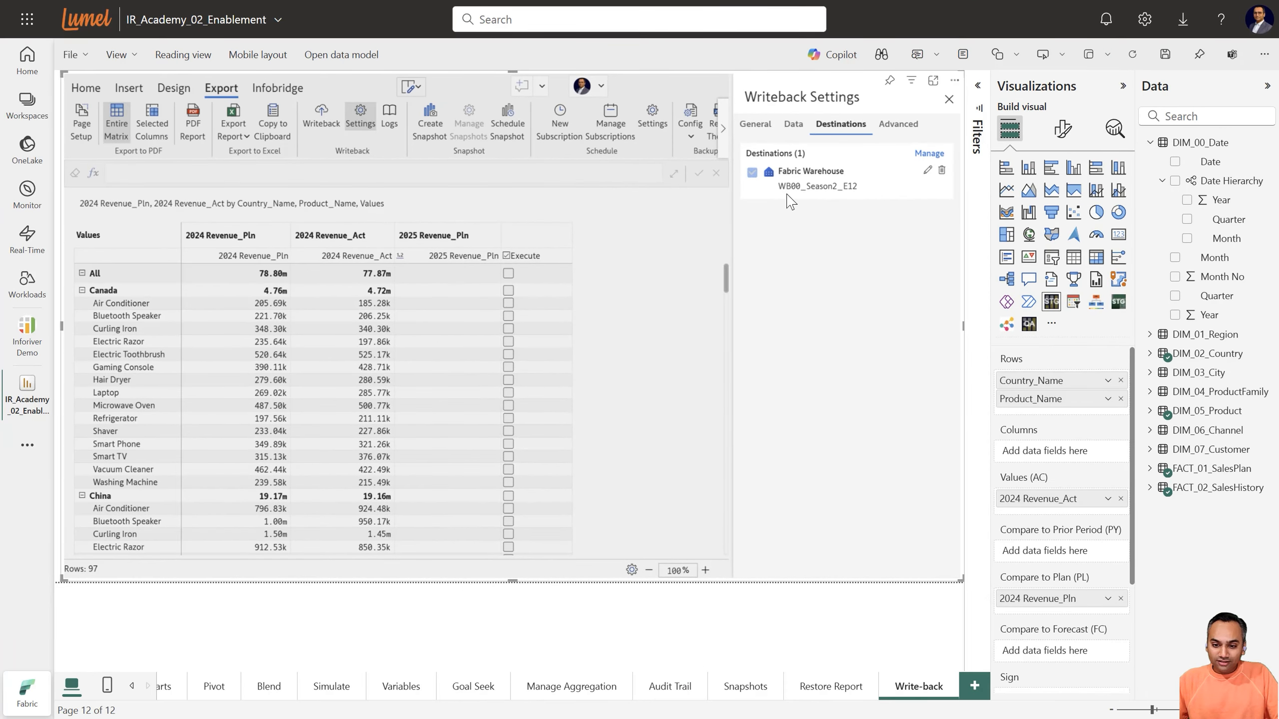
# Step: Set the writeback validation of the Execute column to the formula [Execute] == TRUE
pyautogui.click(900, 134)
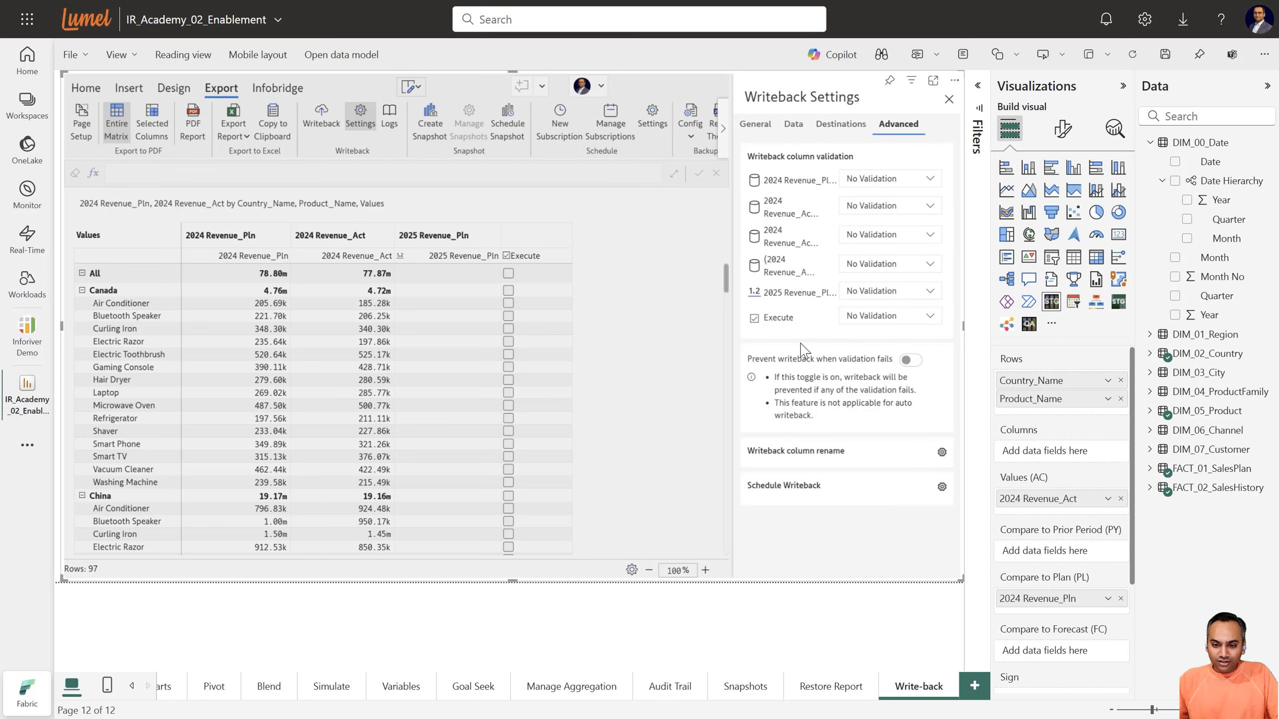
pyautogui.click(874, 316)
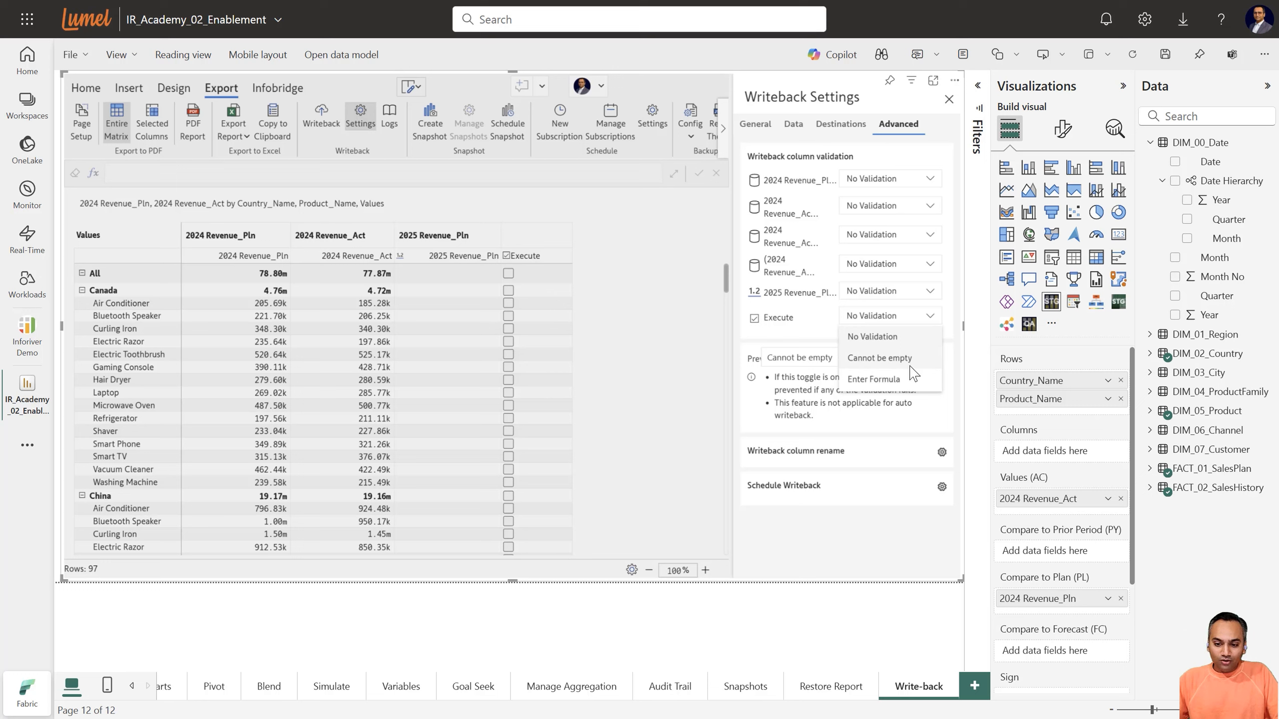
pyautogui.click(871, 385)
pyautogui.click(445, 235)
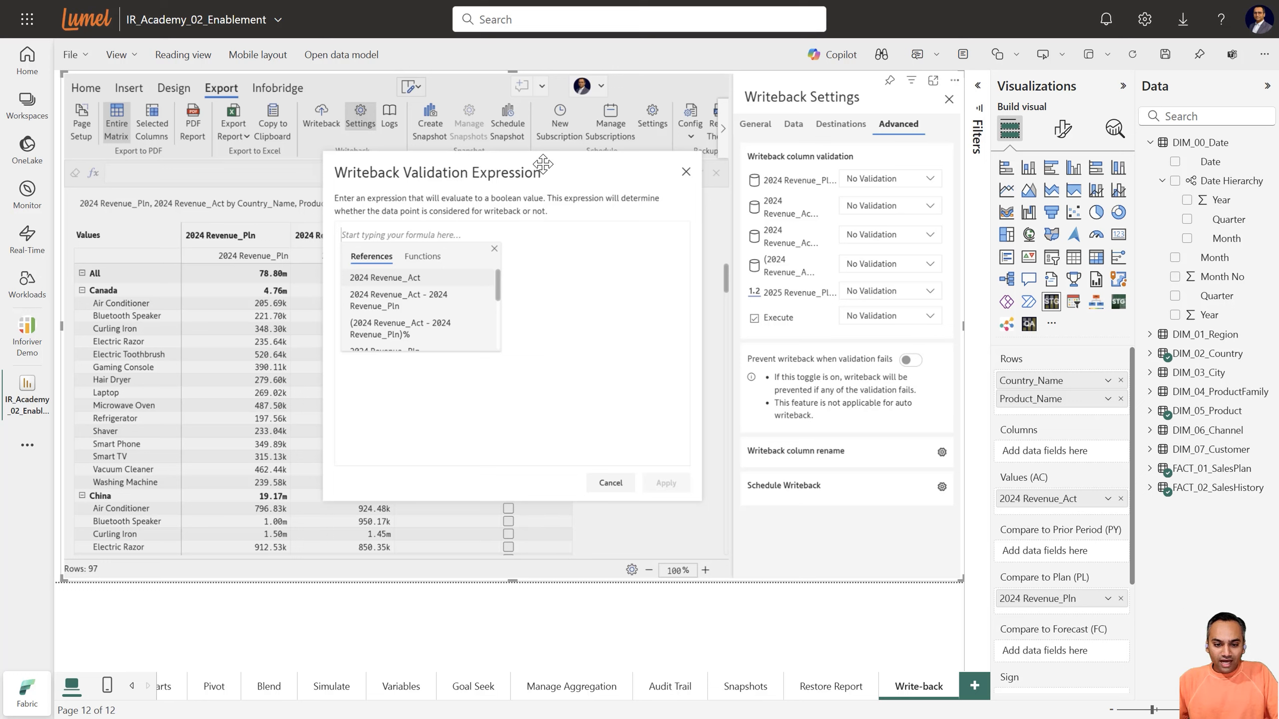
pyautogui.moveTo(542, 167); pyautogui.dragTo(293, 165)
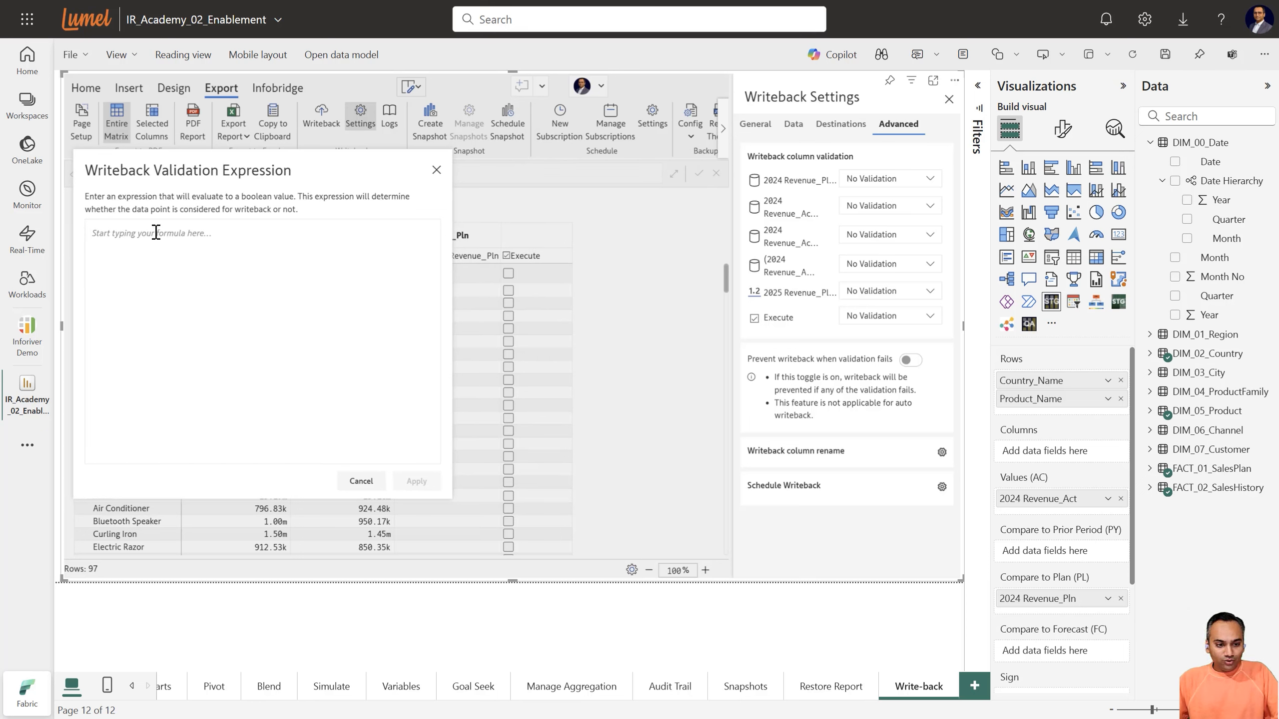
pyautogui.write('[')
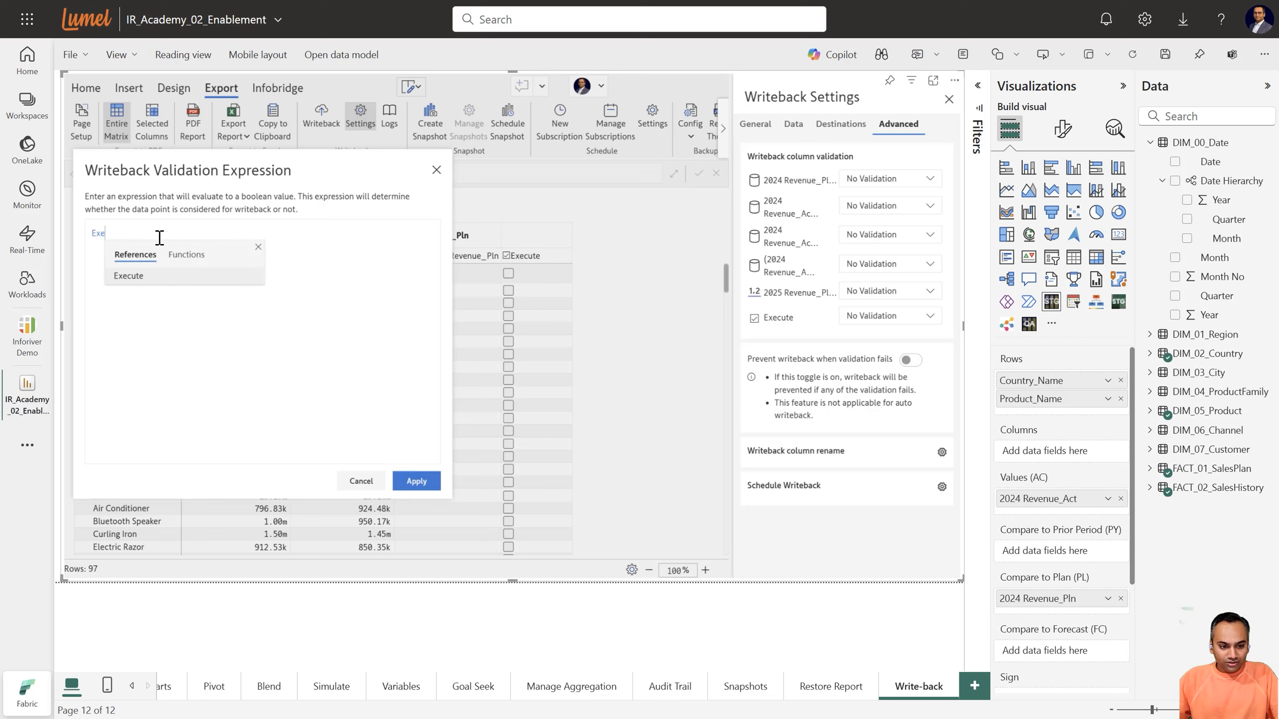
pyautogui.press('Return')
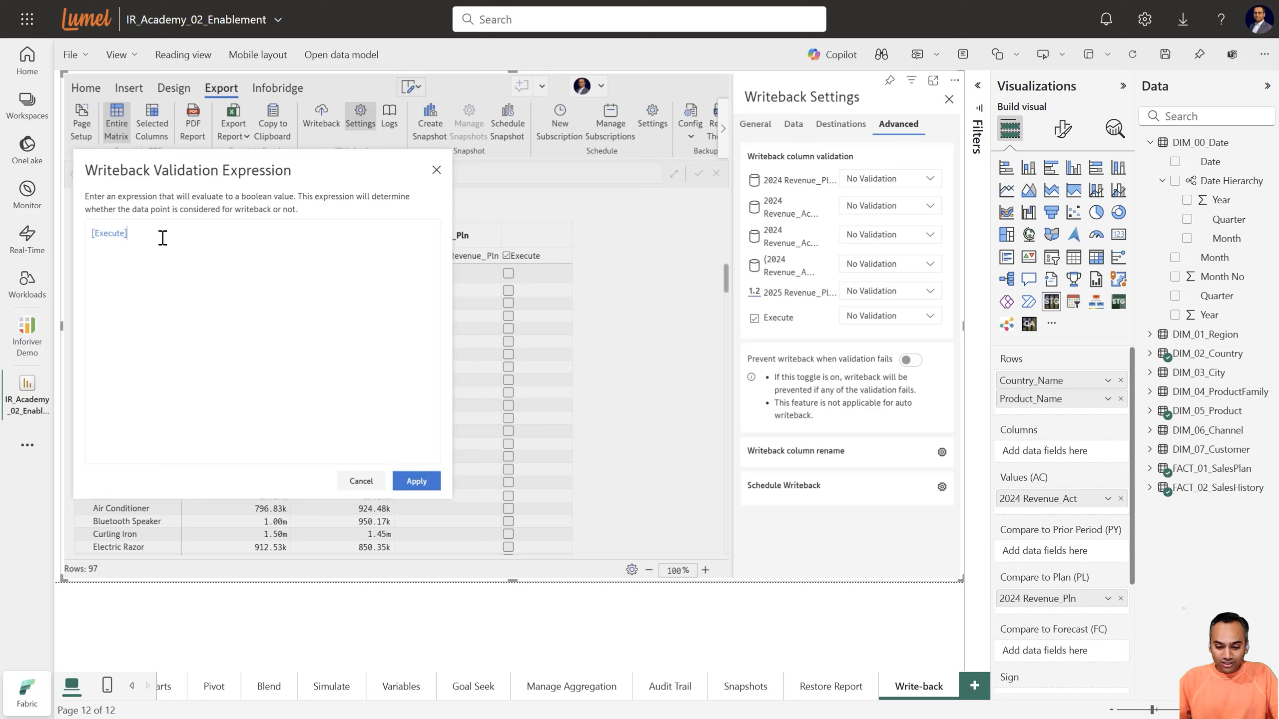
pyautogui.write('==')
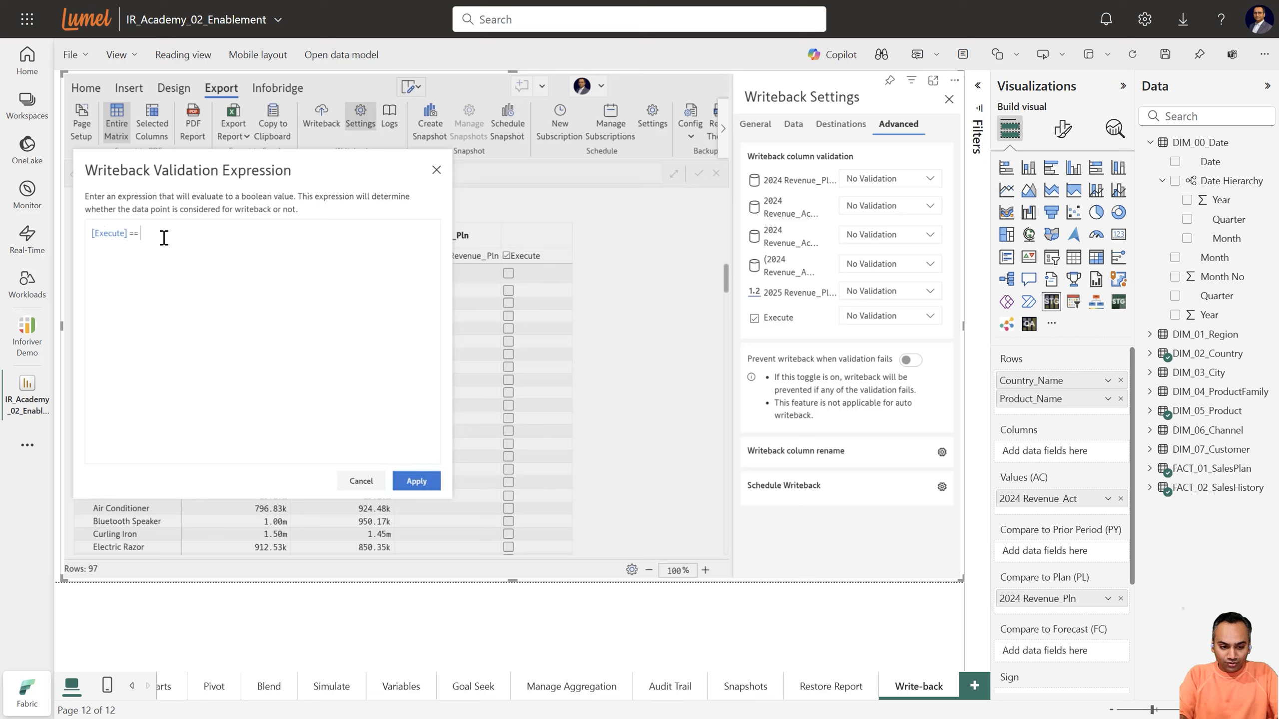
pyautogui.write(' TRUE')
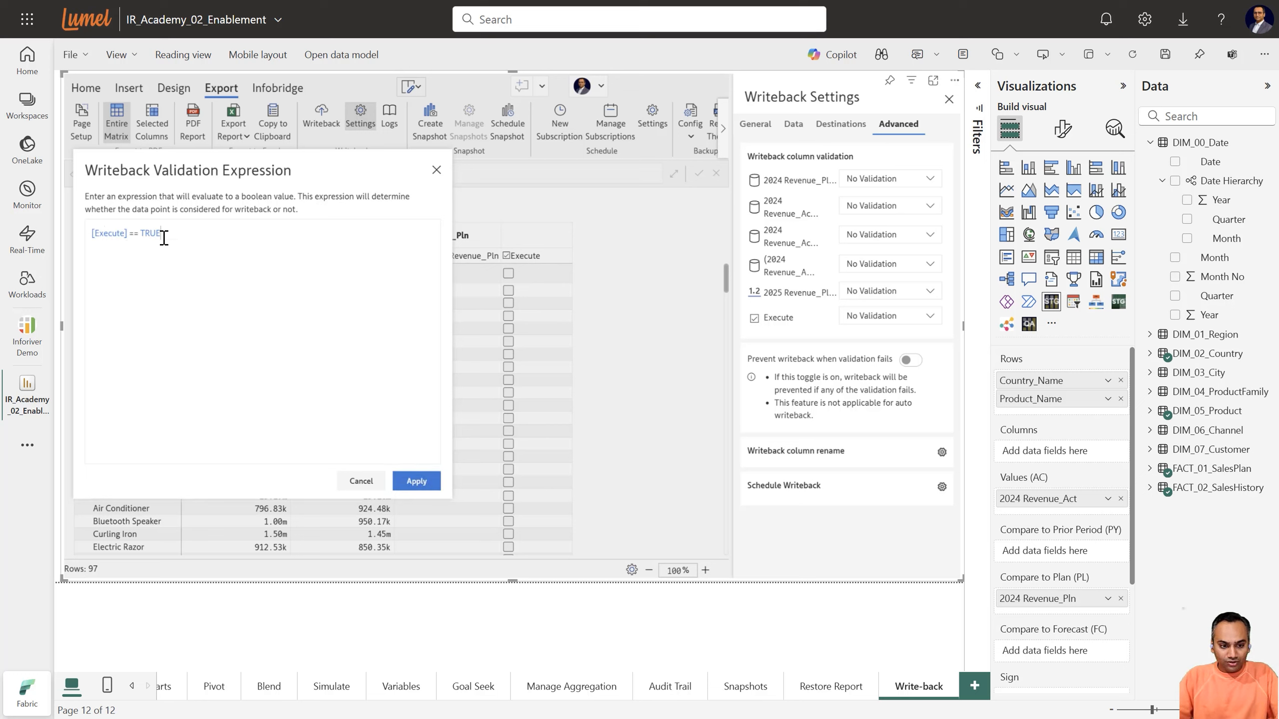
pyautogui.click(416, 482)
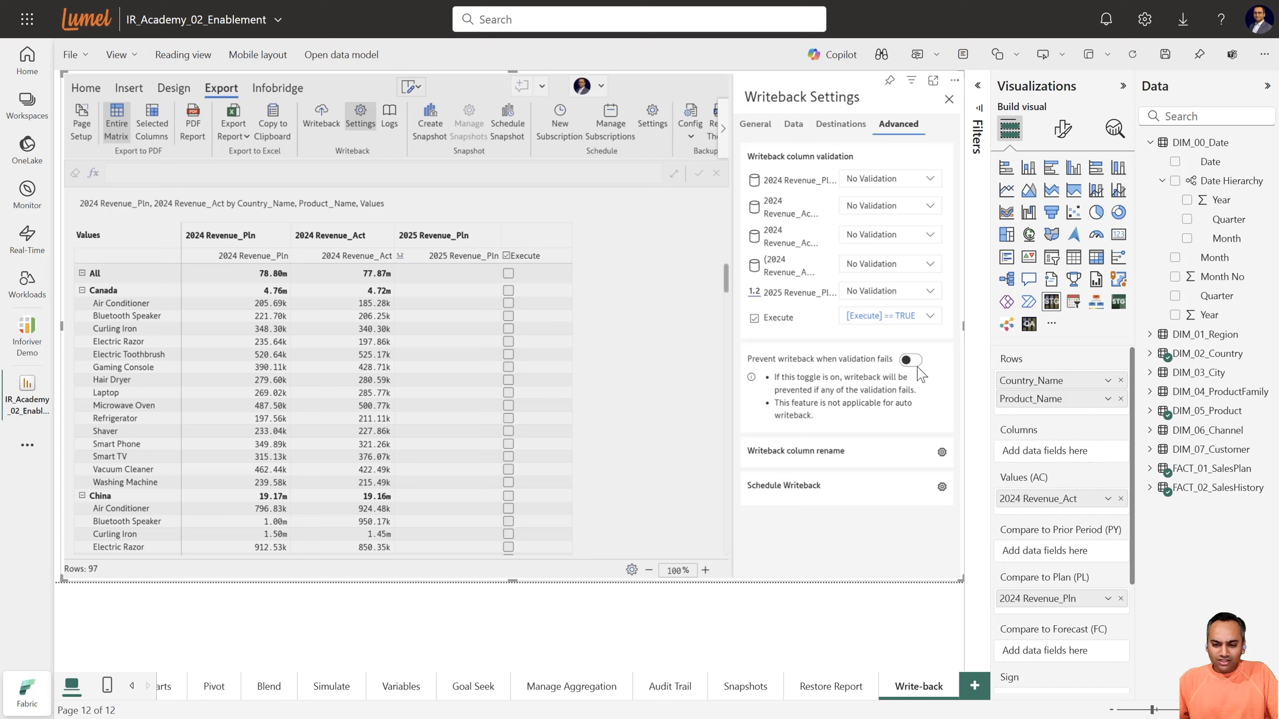
# Step: Review the writeback column rename and schedule writeback options, and close the writeback settings without changing them
pyautogui.click(942, 453)
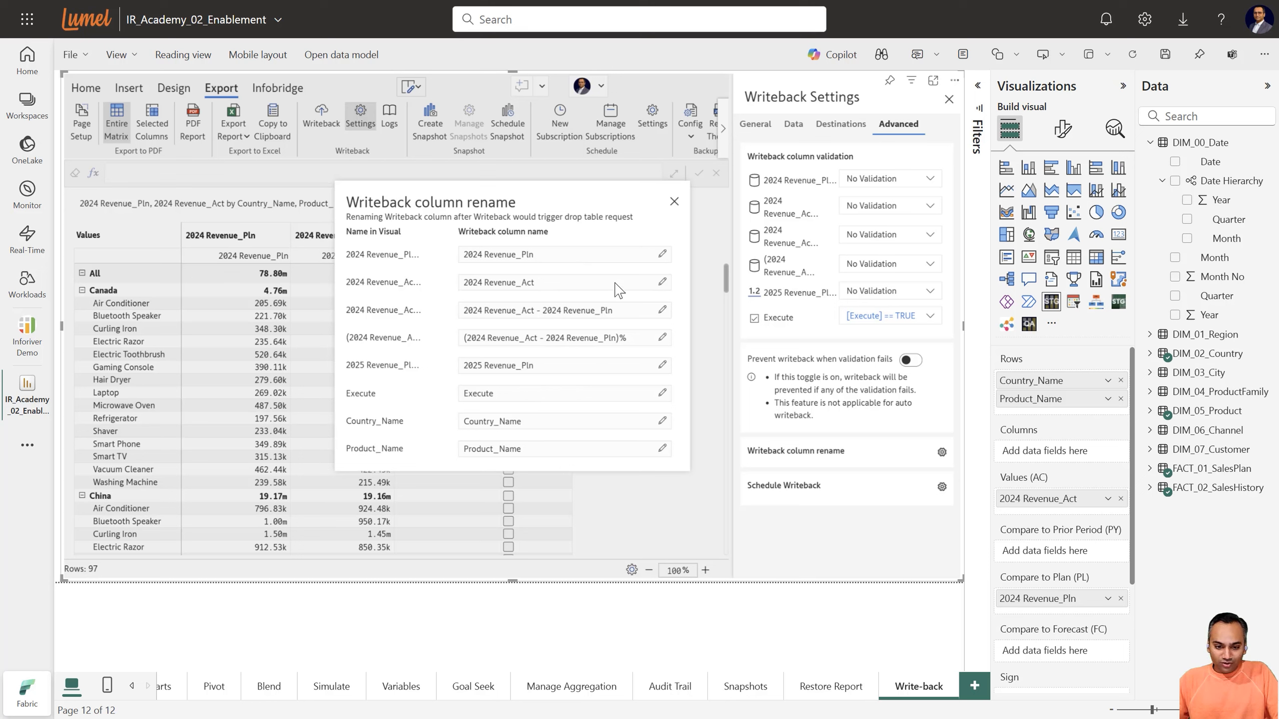
pyautogui.click(675, 202)
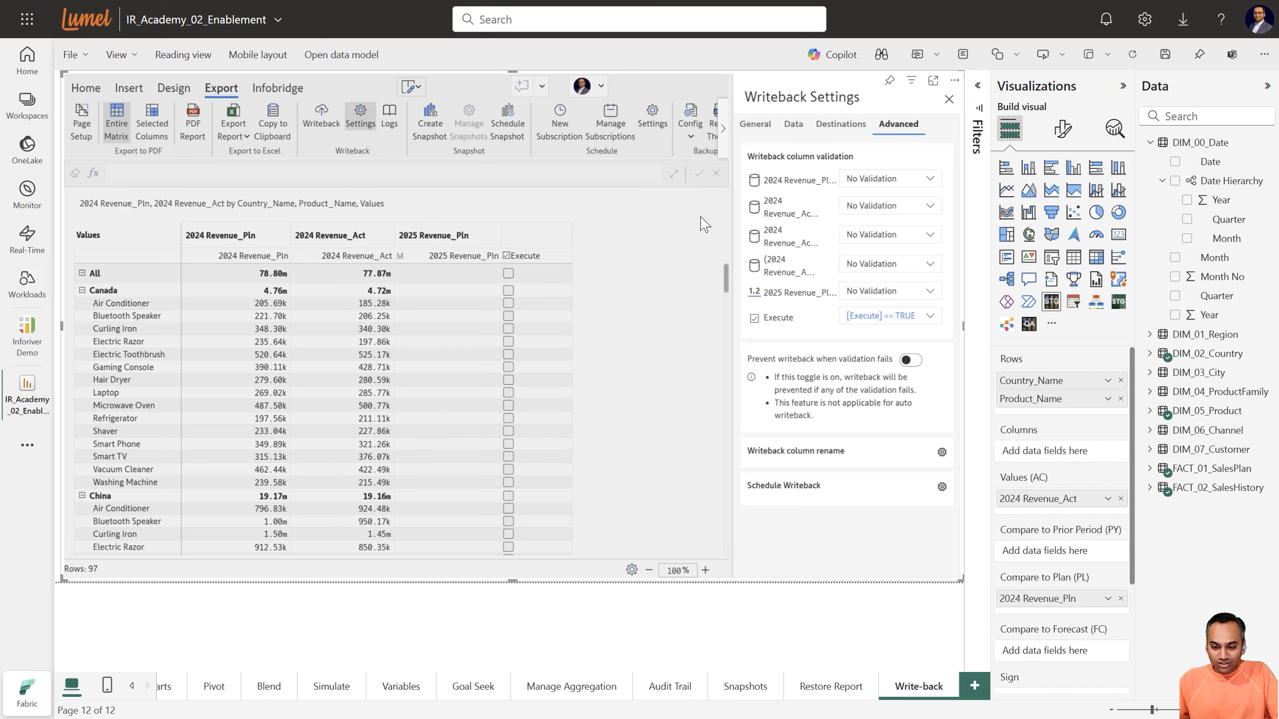
pyautogui.click(941, 487)
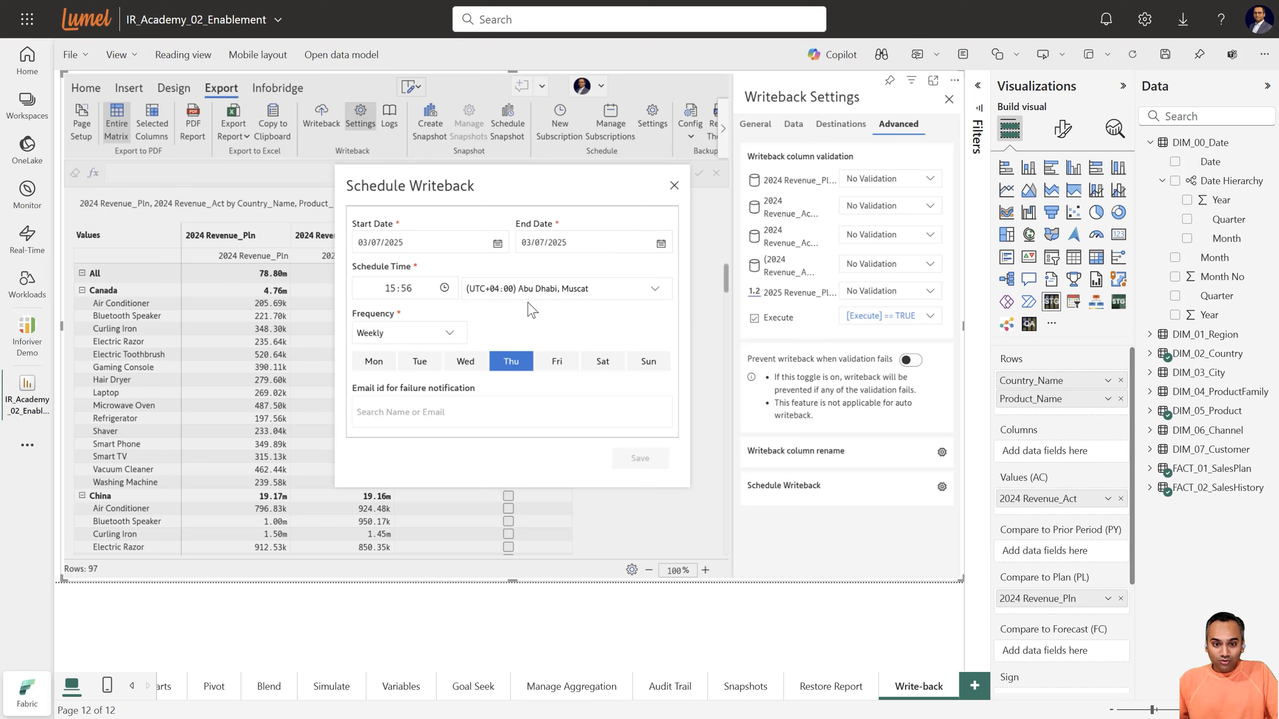
pyautogui.click(404, 336)
pyautogui.click(513, 333)
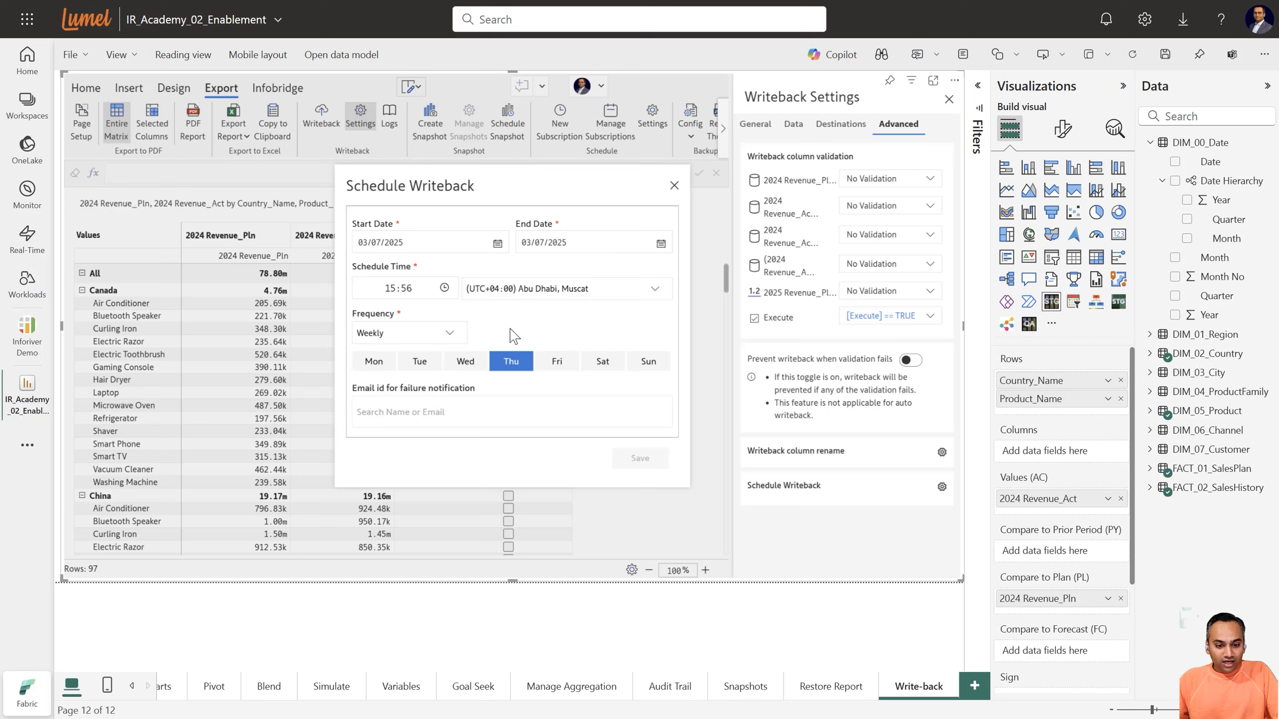
pyautogui.click(674, 186)
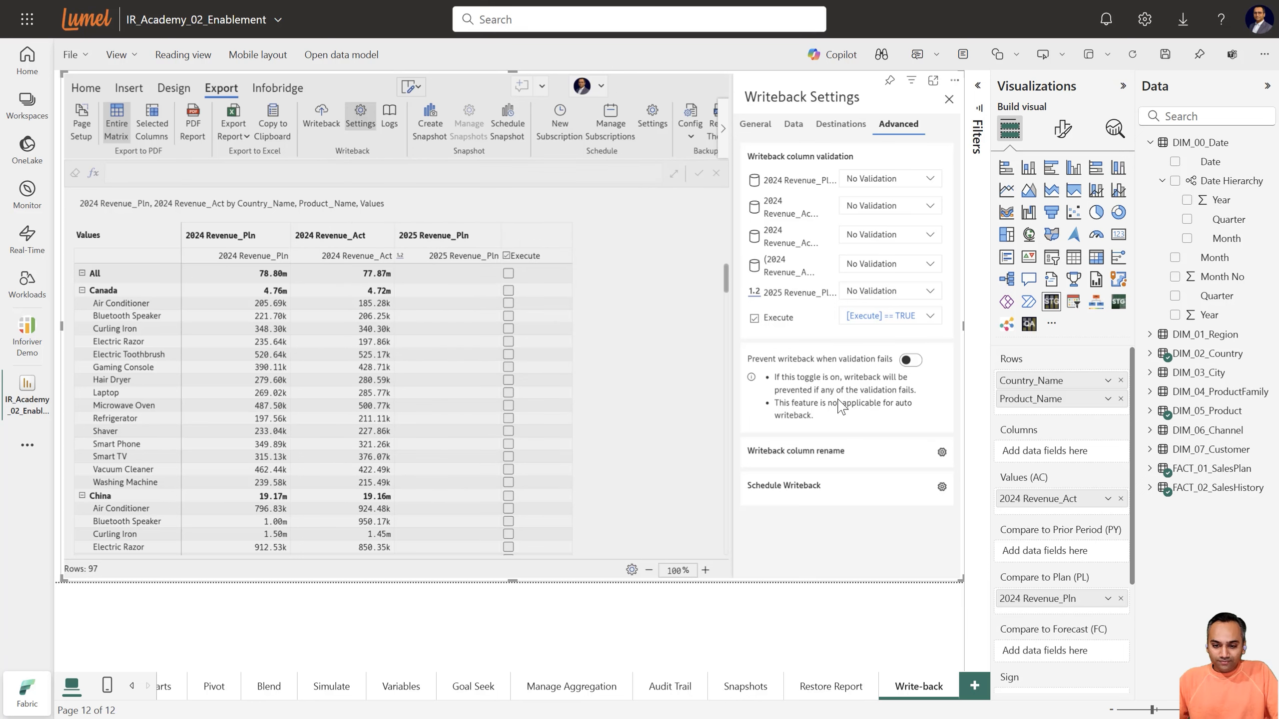
pyautogui.click(949, 100)
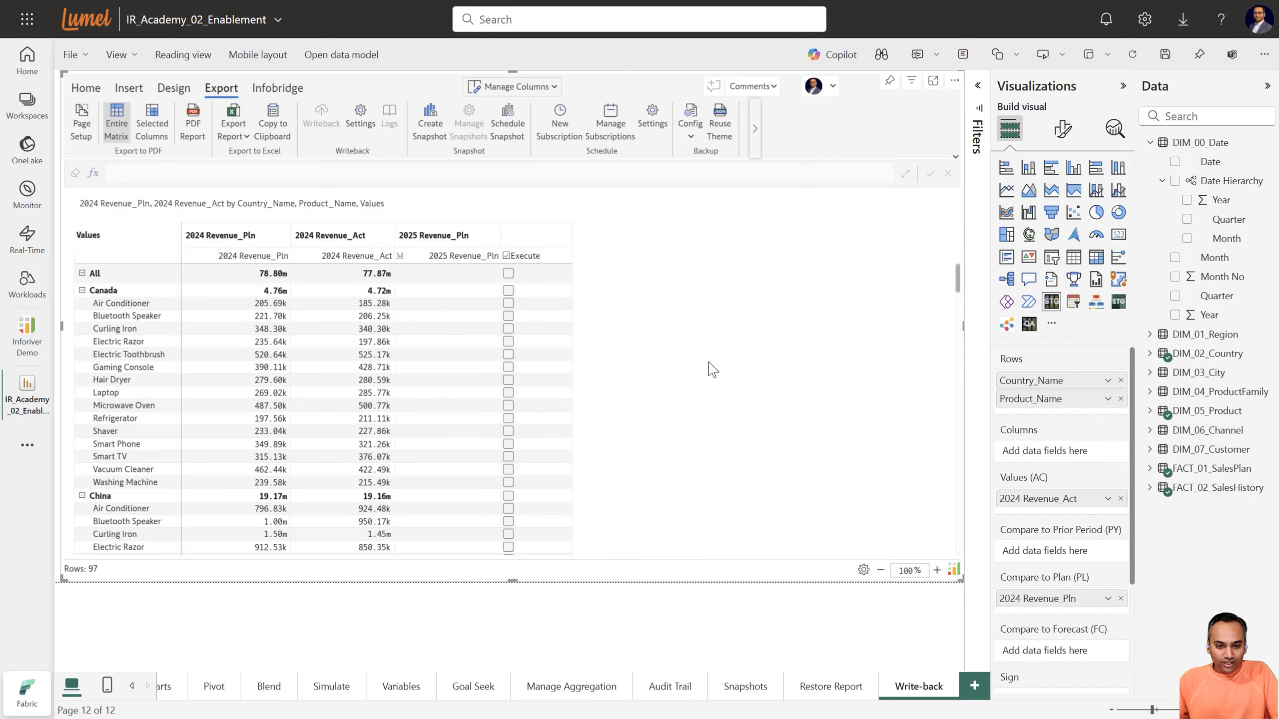
# Step: Enter 80m as the All total of 2025 Revenue_Pln and distribute it by weight of 2024 Revenue_Act
pyautogui.click(450, 278)
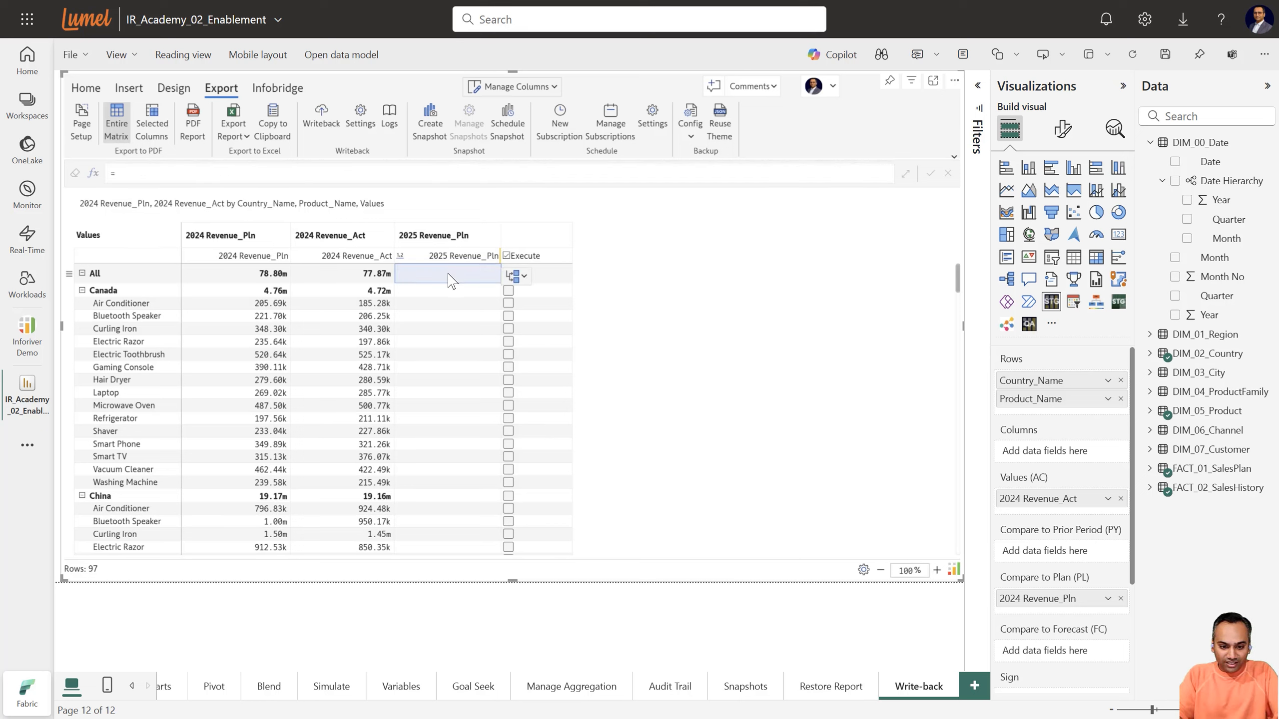
pyautogui.write('80m')
pyautogui.press('Return')
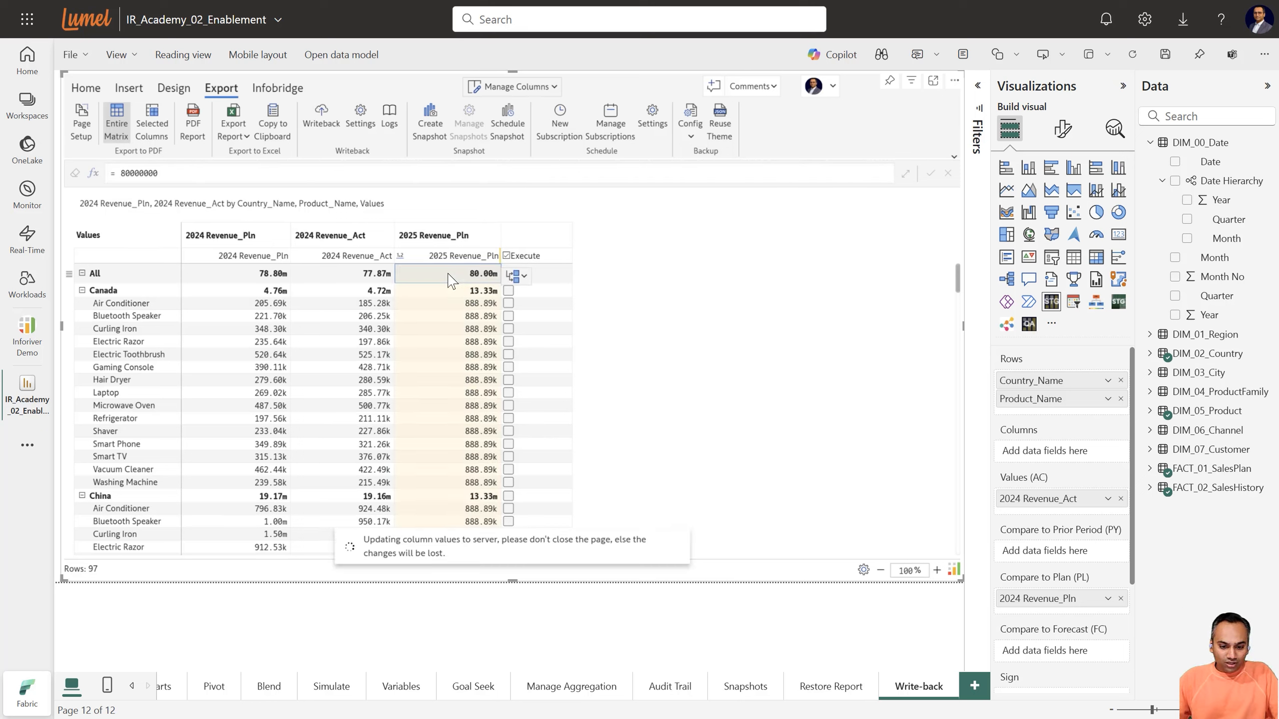
pyautogui.click(520, 276)
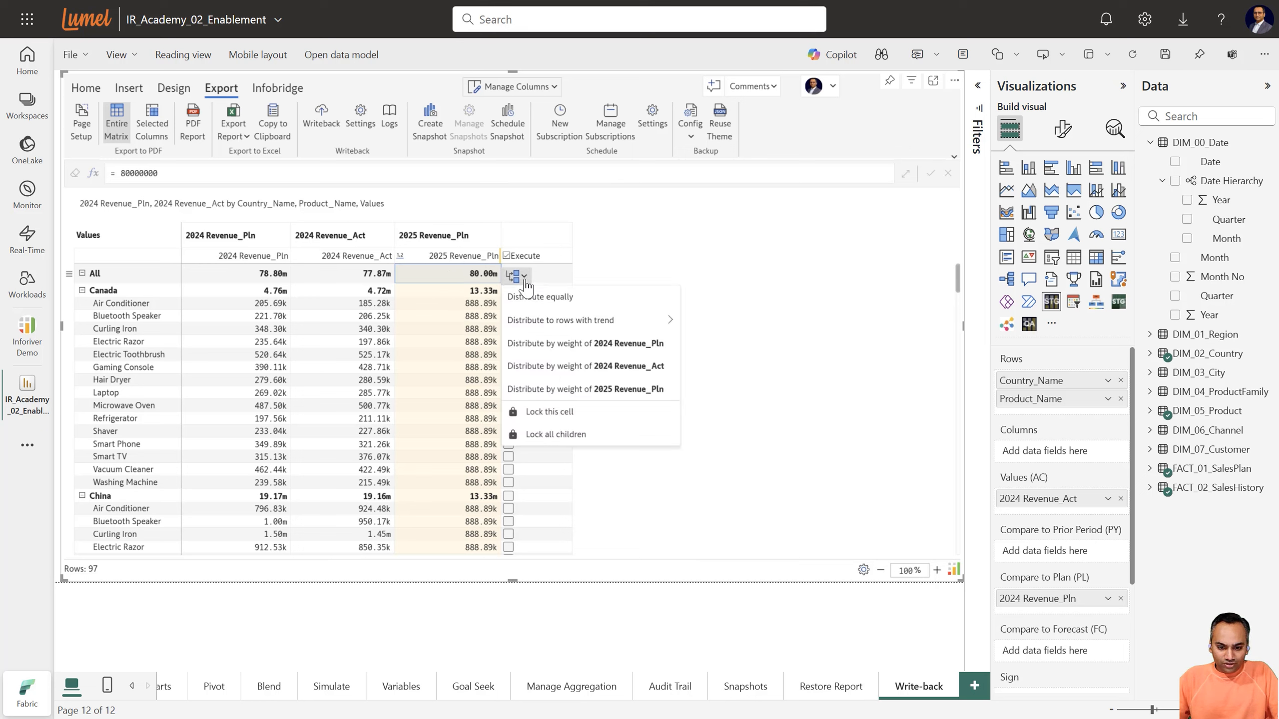
pyautogui.click(630, 367)
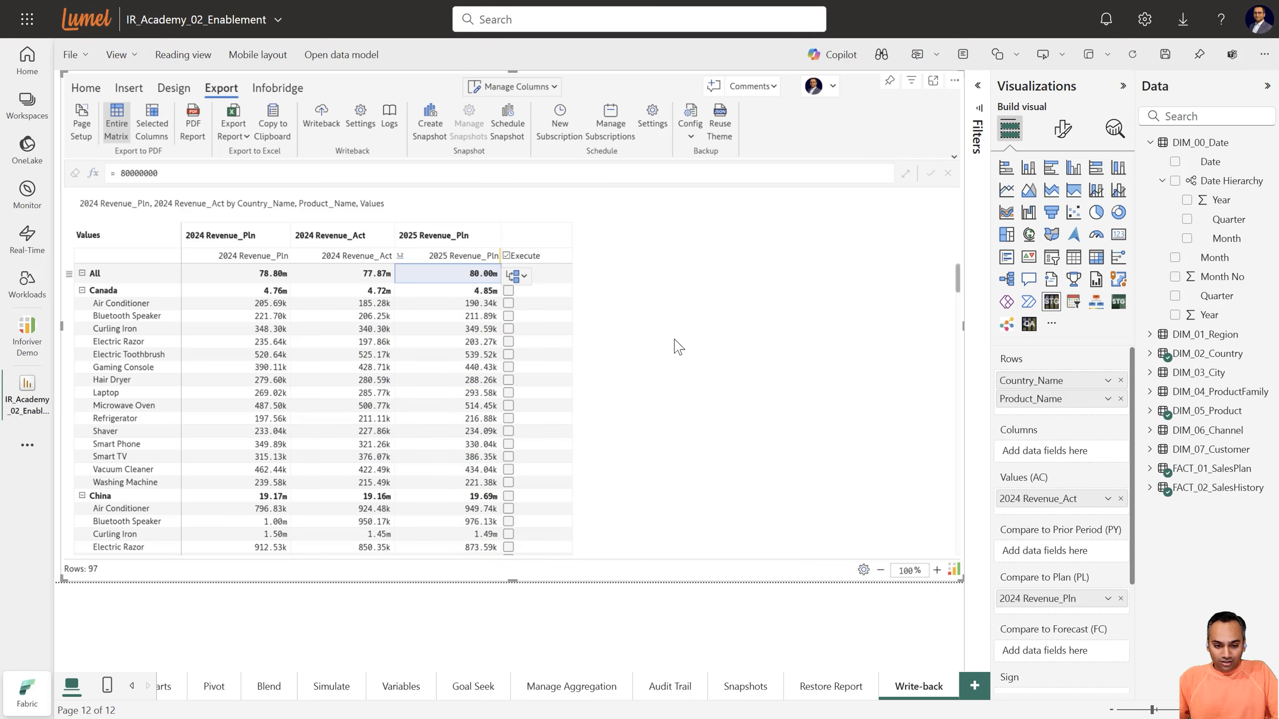
pyautogui.click(660, 302)
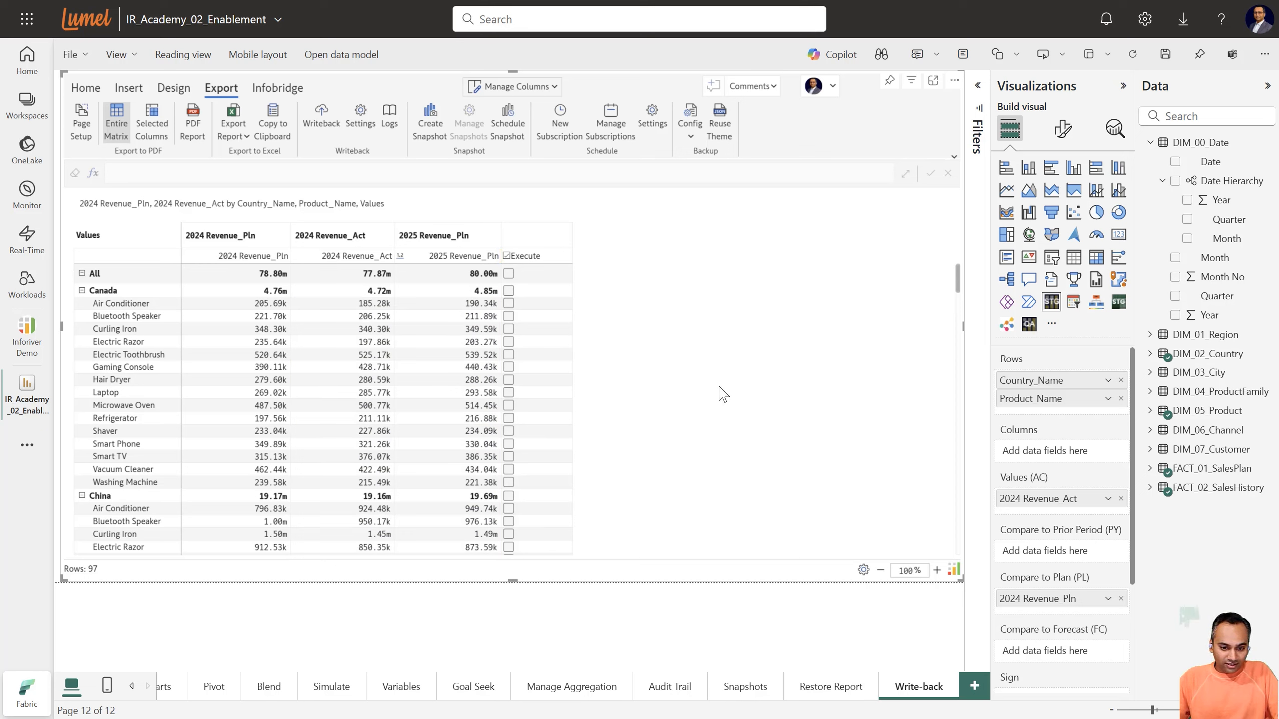
# Step: Tick Execute for the All row and copy it to all rows, and write the matrix data back to its destination
pyautogui.click(513, 277)
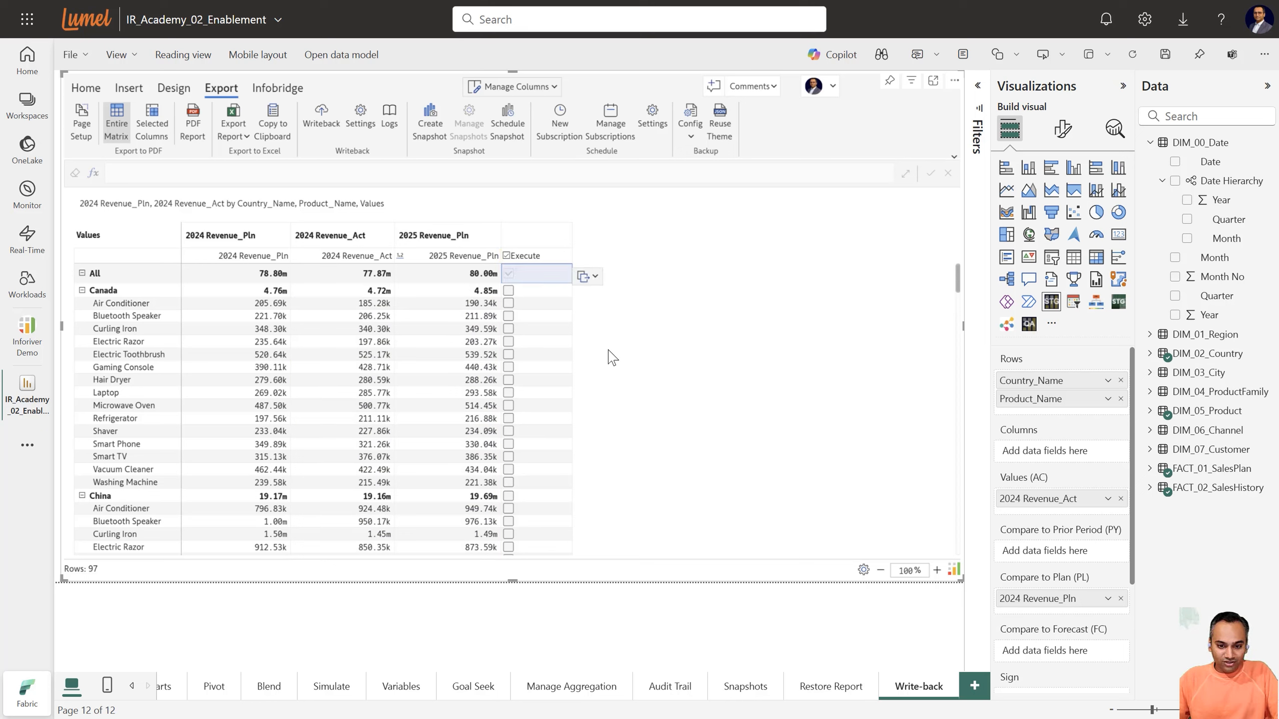
pyautogui.click(596, 279)
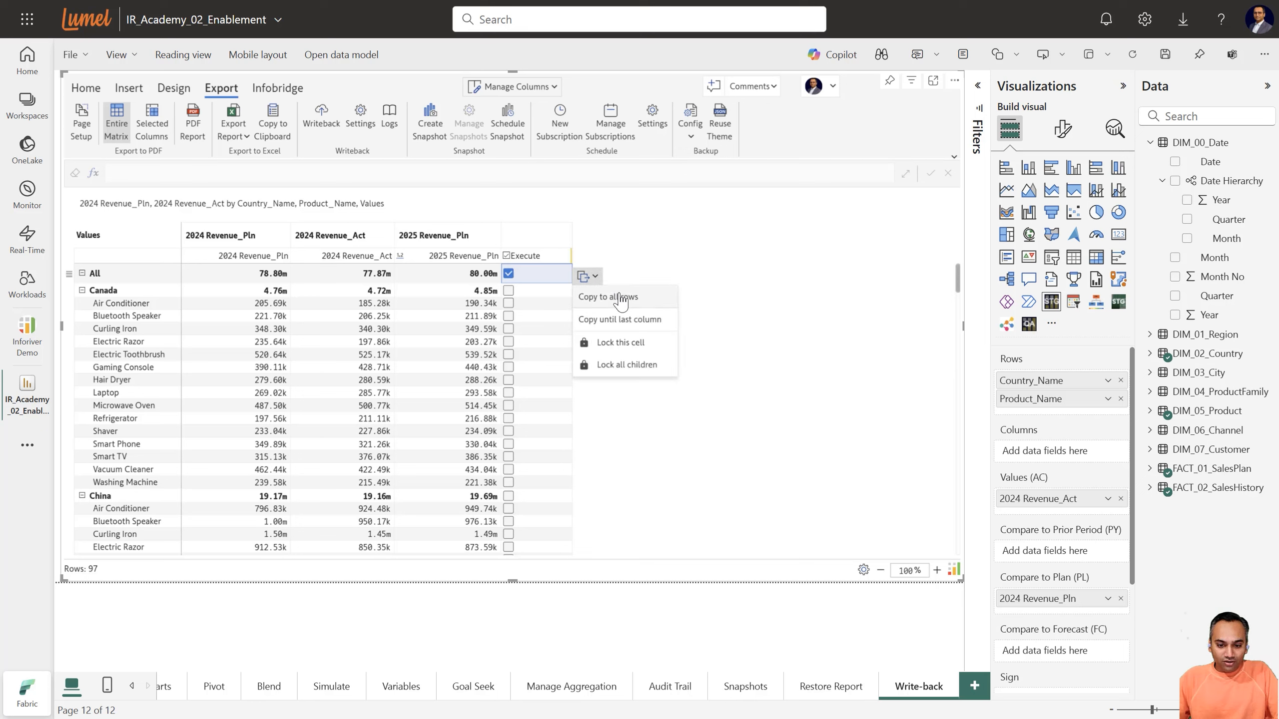
pyautogui.click(616, 300)
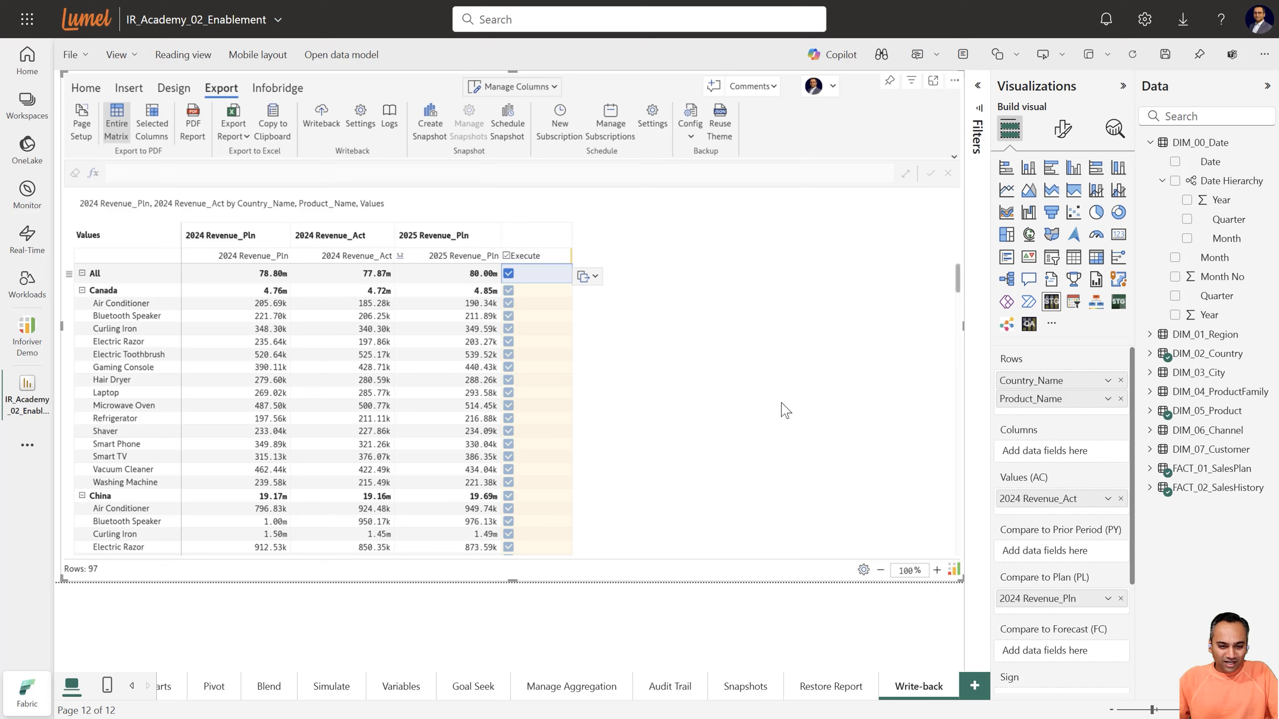
pyautogui.click(741, 379)
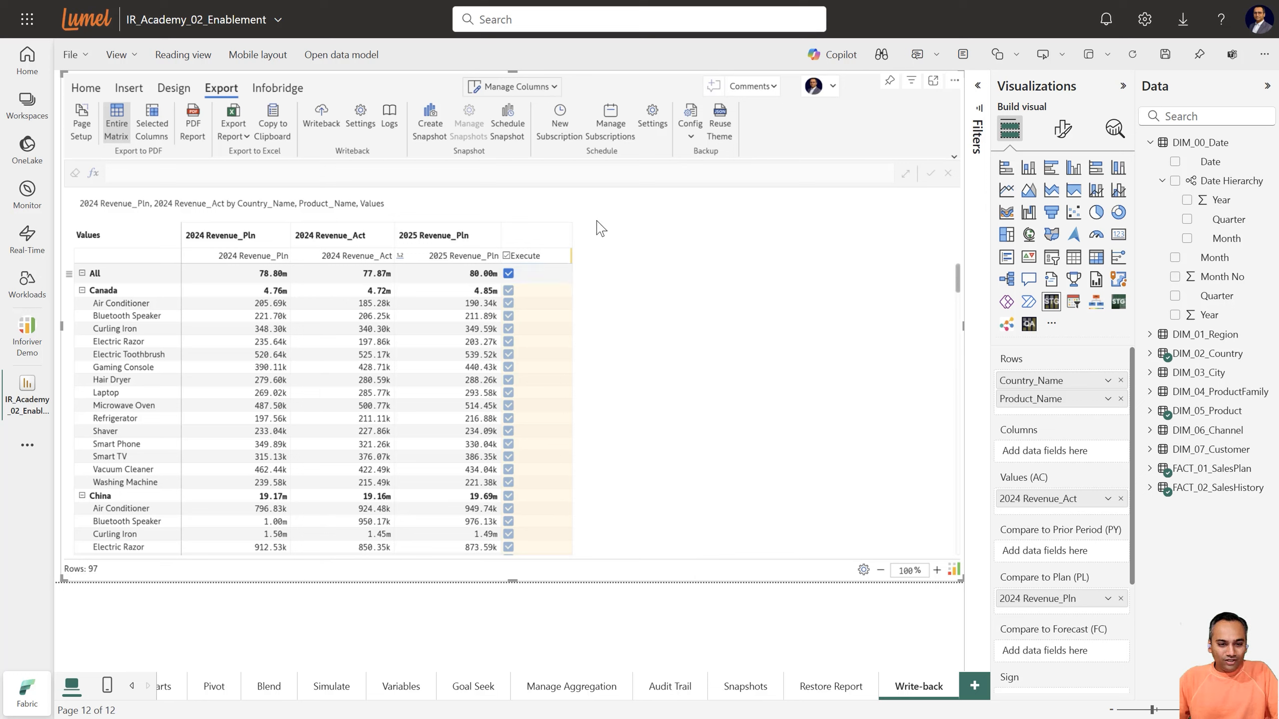
pyautogui.click(320, 124)
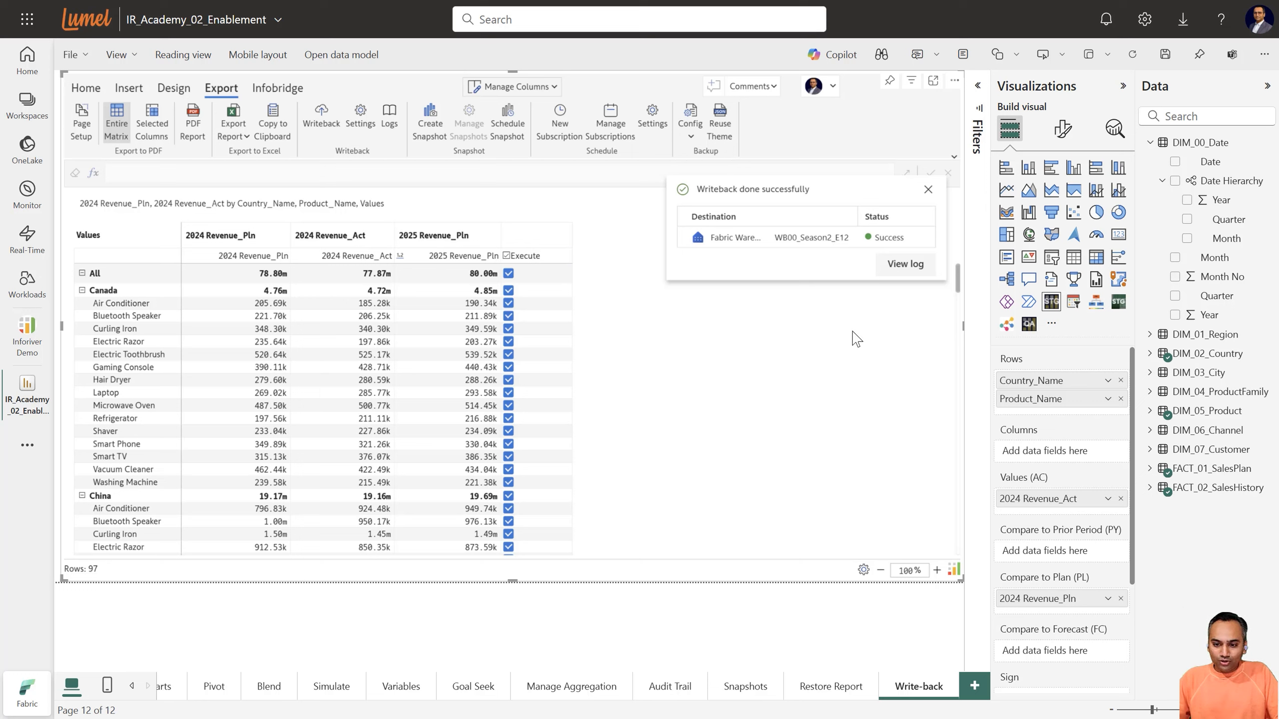
pyautogui.click(928, 189)
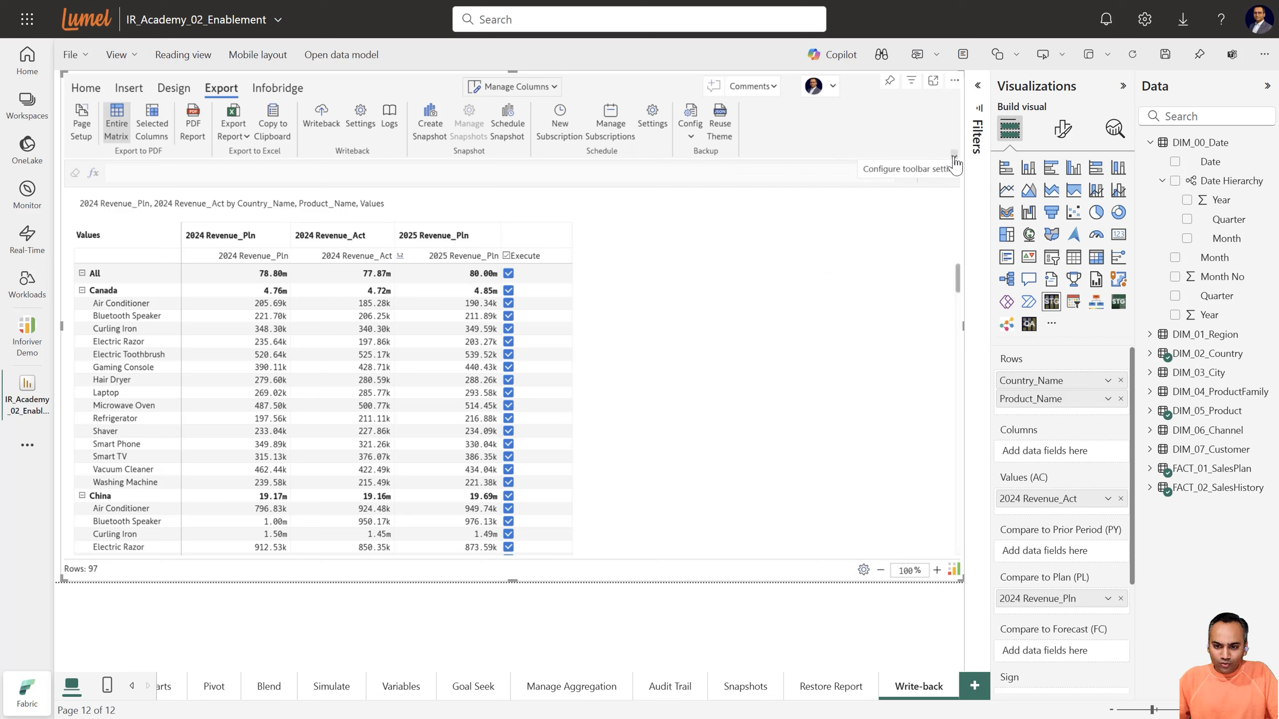
# Step: Examine which Writeback toolbar controls report users are allowed to use
pyautogui.click(954, 155)
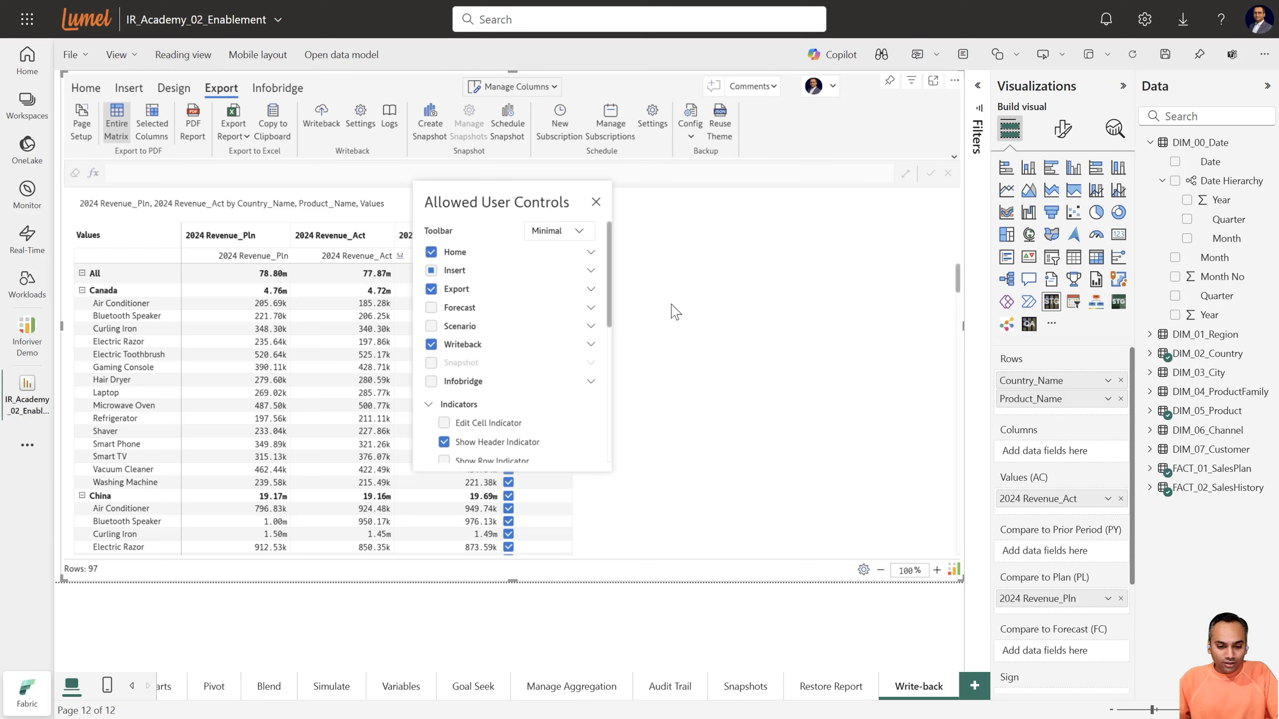
pyautogui.click(592, 345)
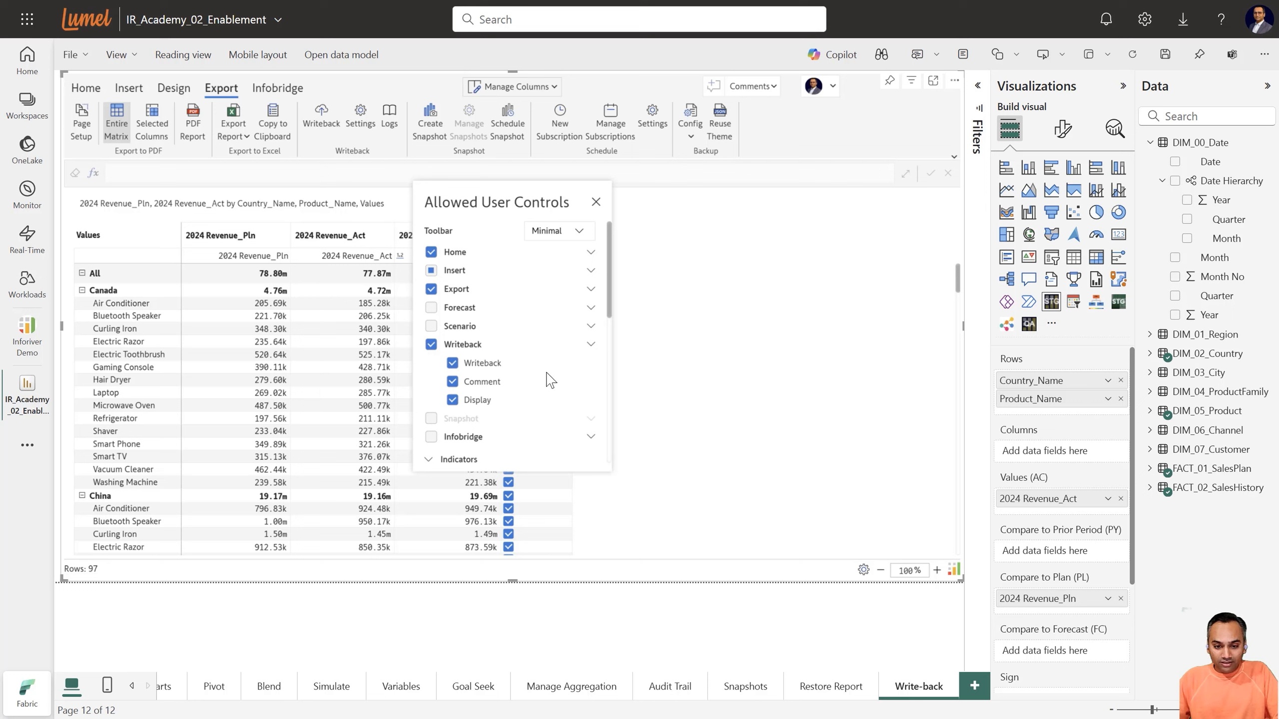
pyautogui.click(596, 202)
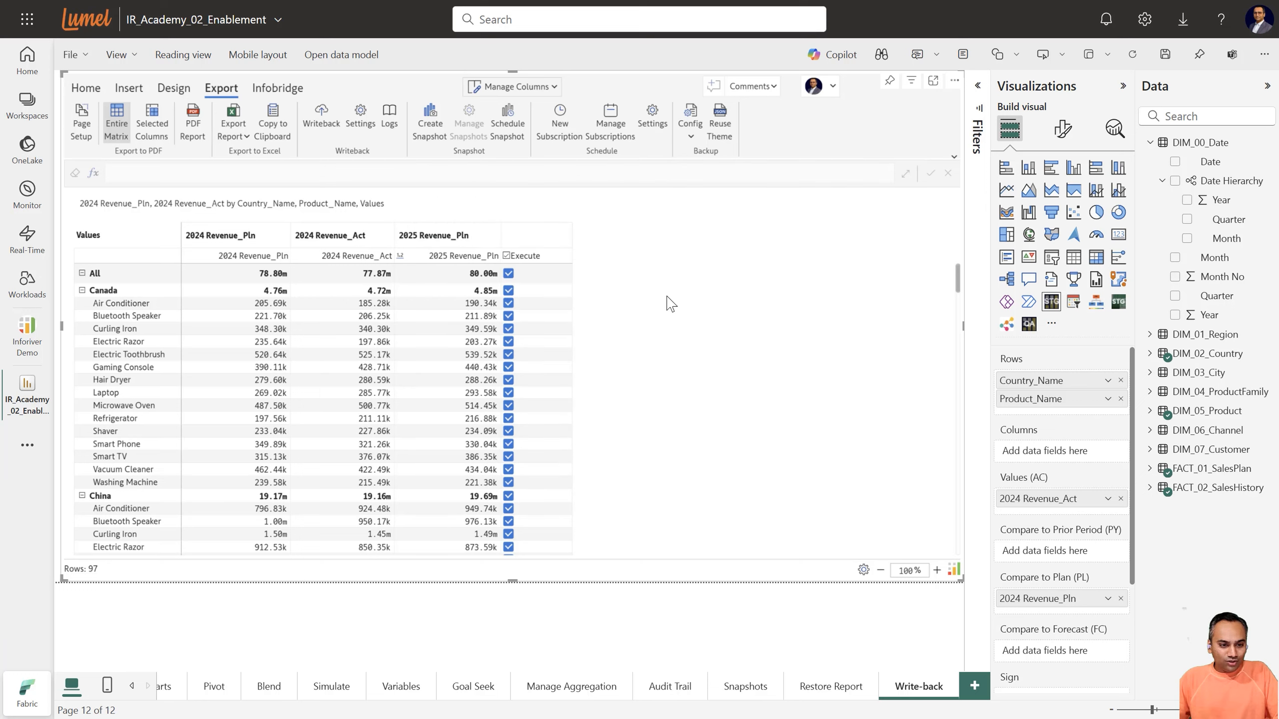
# Step: Save the report and show its Write-back page full screen in reading view
pyautogui.click(79, 60)
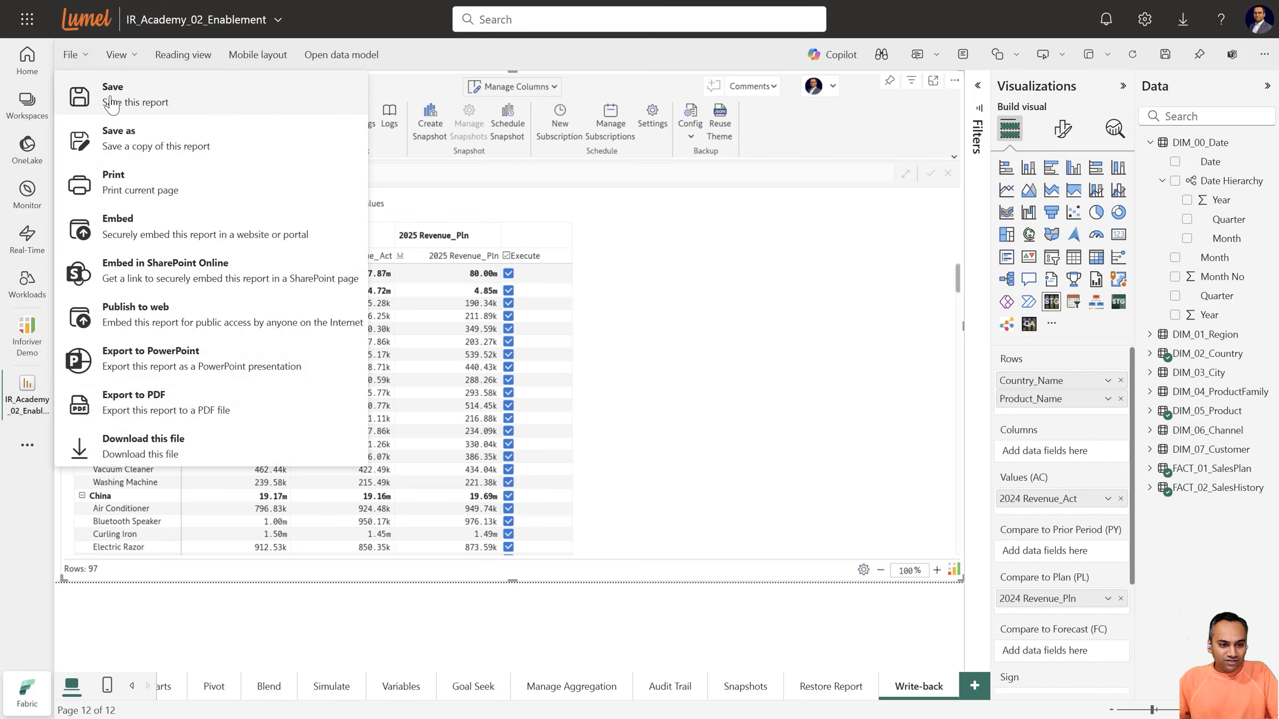
pyautogui.click(107, 97)
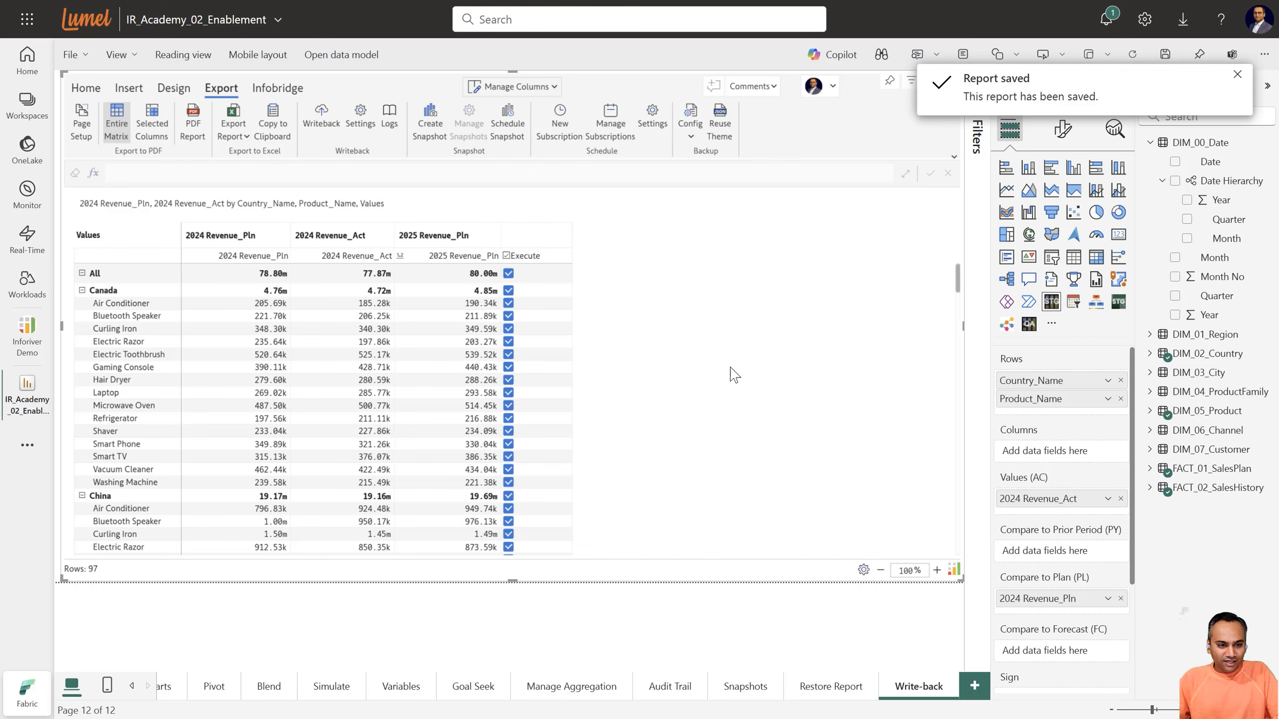
pyautogui.click(191, 56)
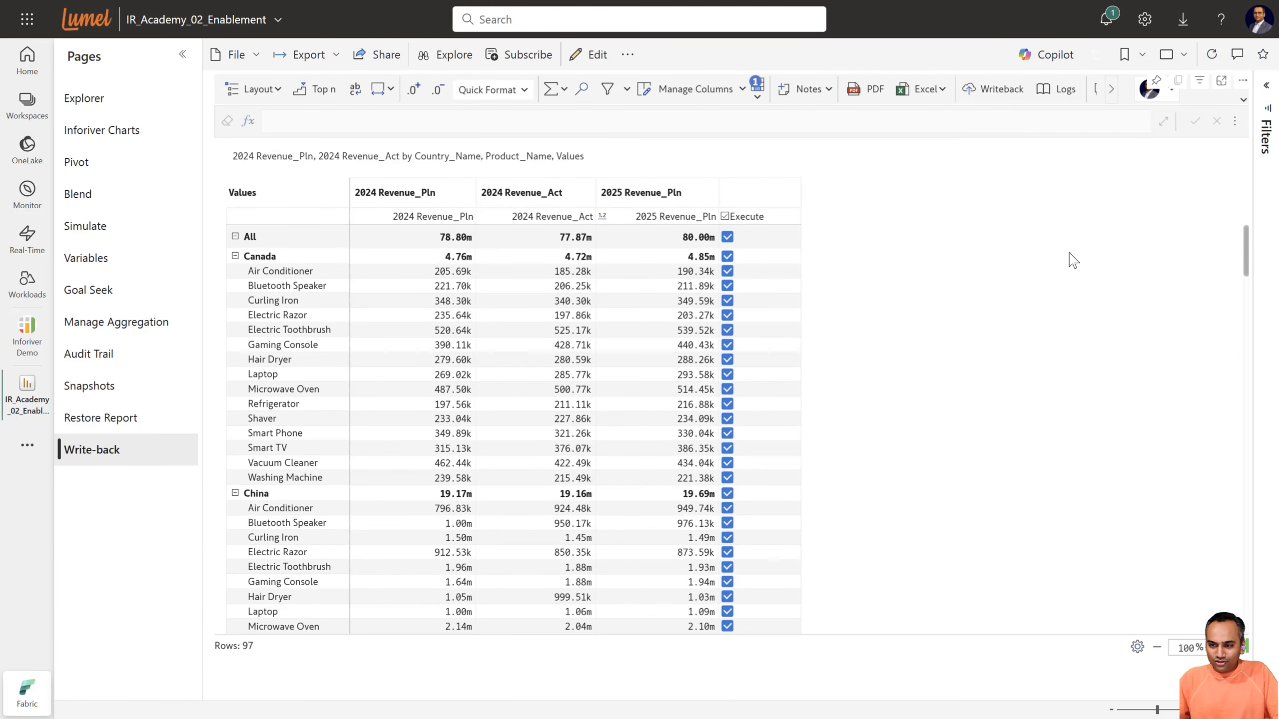
pyautogui.click(1166, 54)
pyautogui.click(1063, 86)
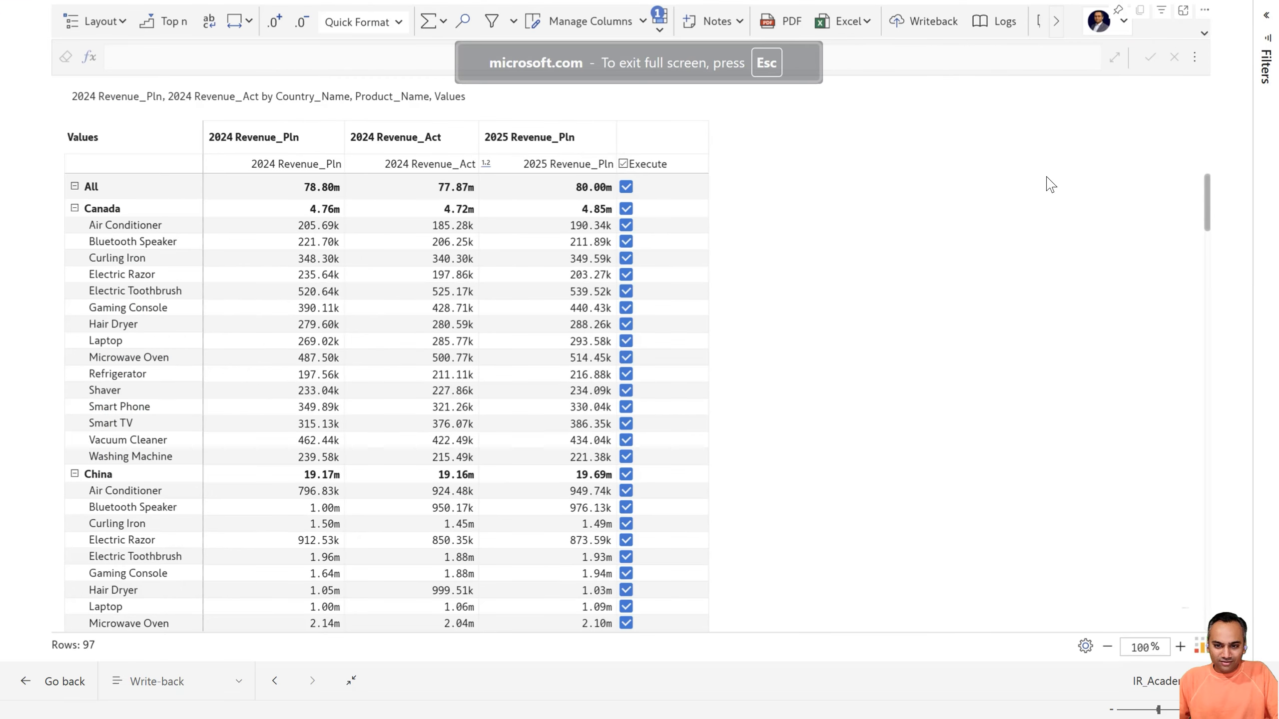
# Step: Switch the matrix toolbar to its expanded layout and run a writeback from reading view
pyautogui.click(1208, 41)
pyautogui.click(1128, 52)
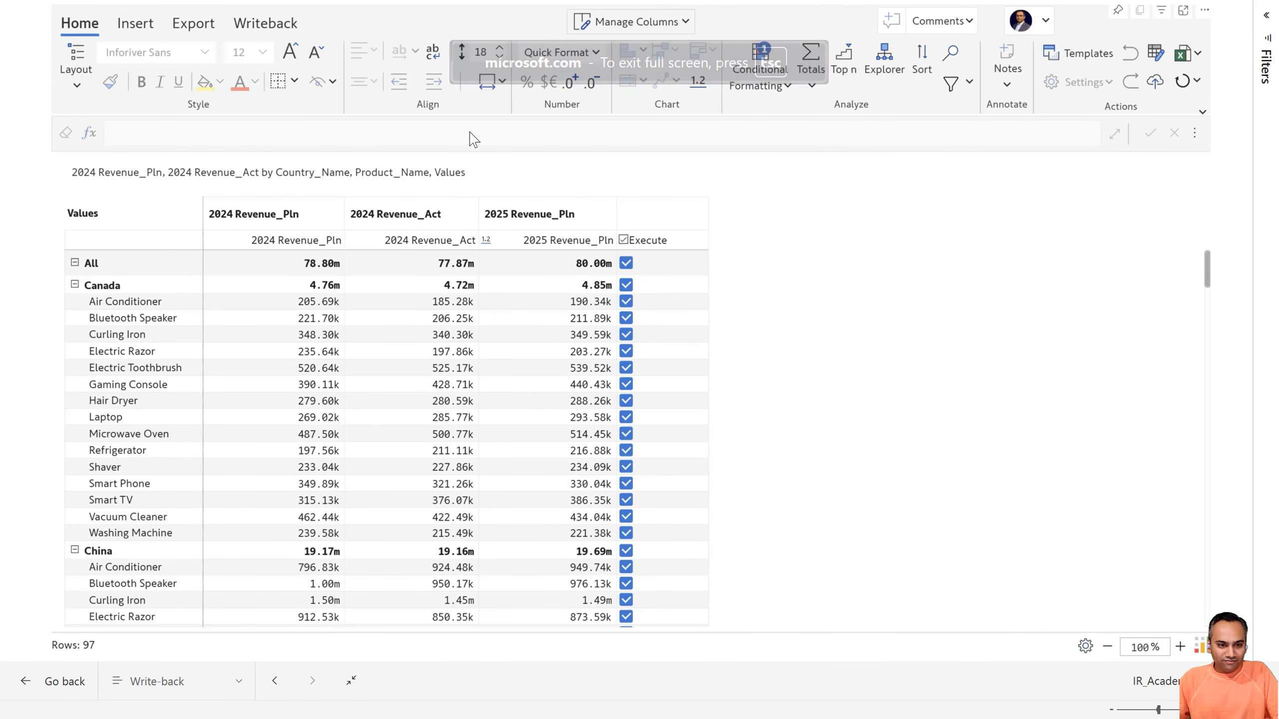
pyautogui.click(241, 26)
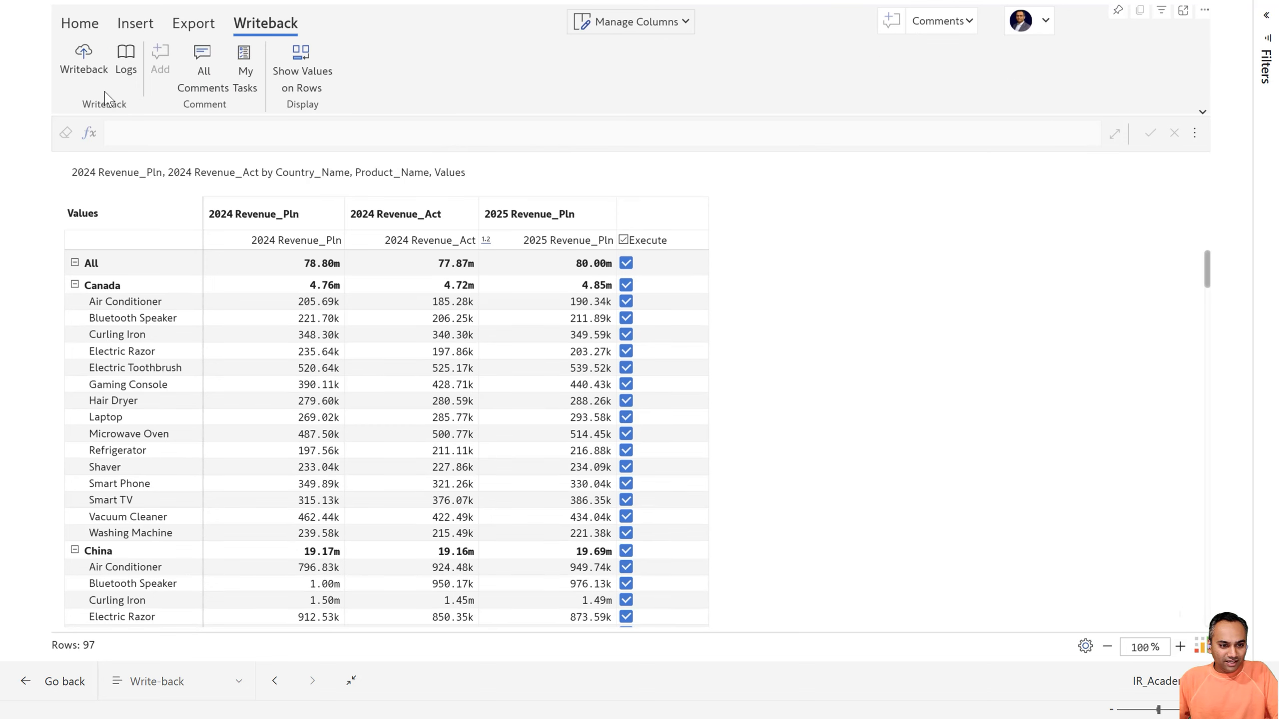
pyautogui.click(84, 55)
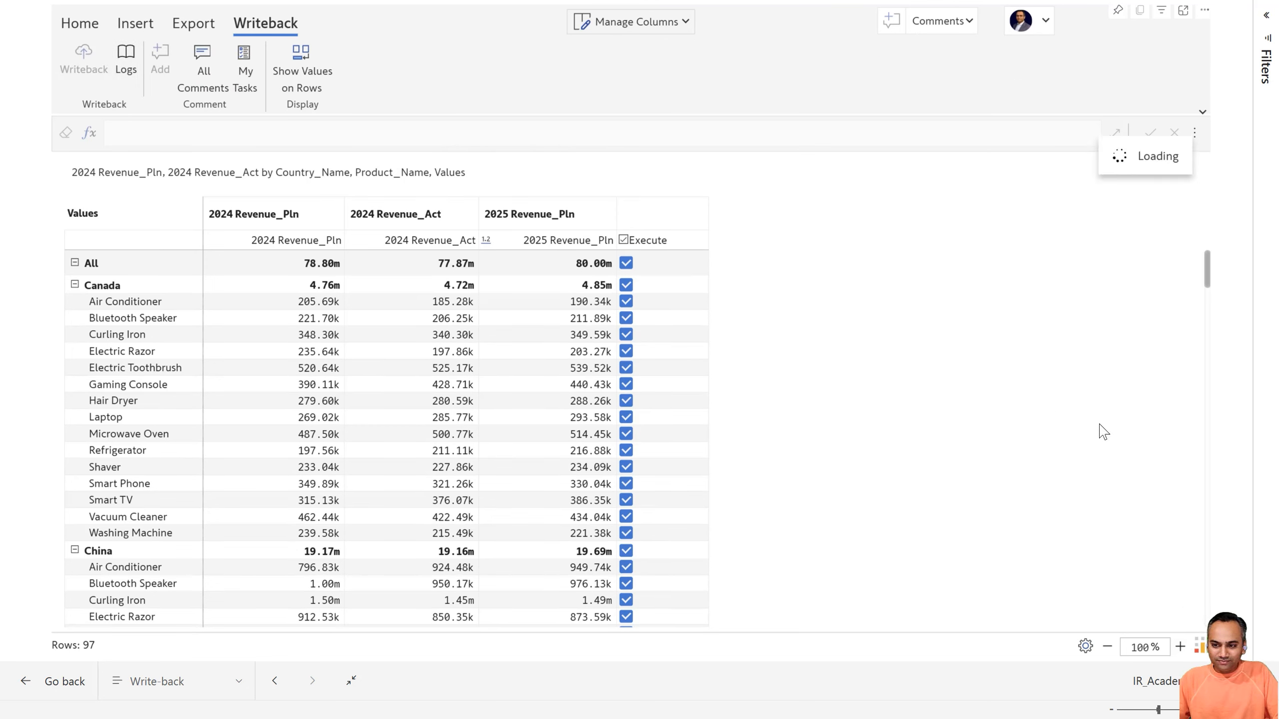